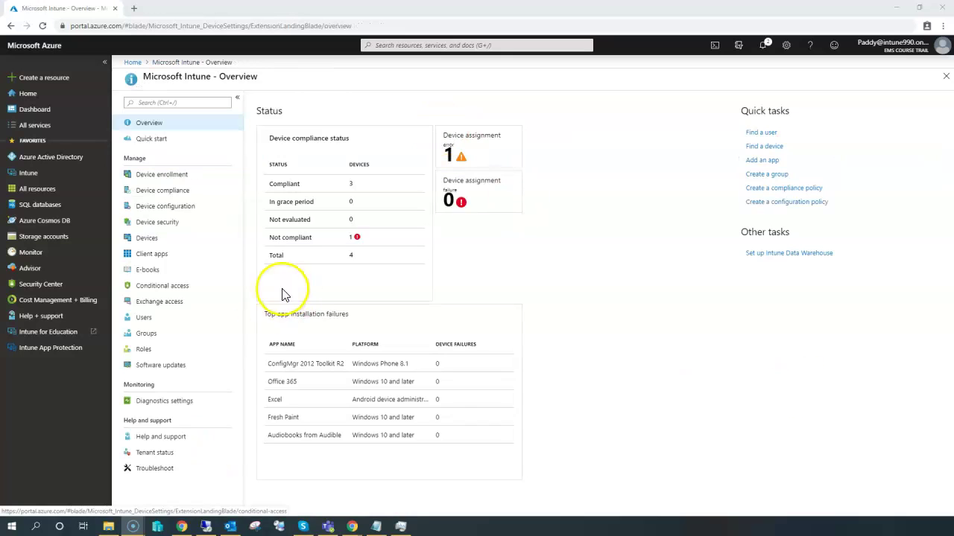
Step: Open Software updates to see the deployment status of the two update rings
click(154, 368)
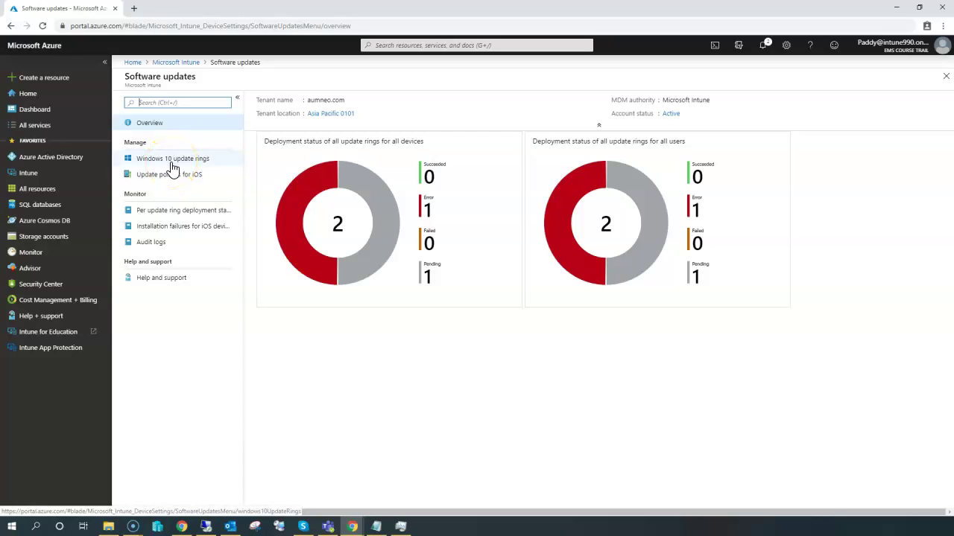
Step: Open the Updates Ring & Monthly Patching ring from the Windows 10 update rings list
click(175, 172)
click(179, 158)
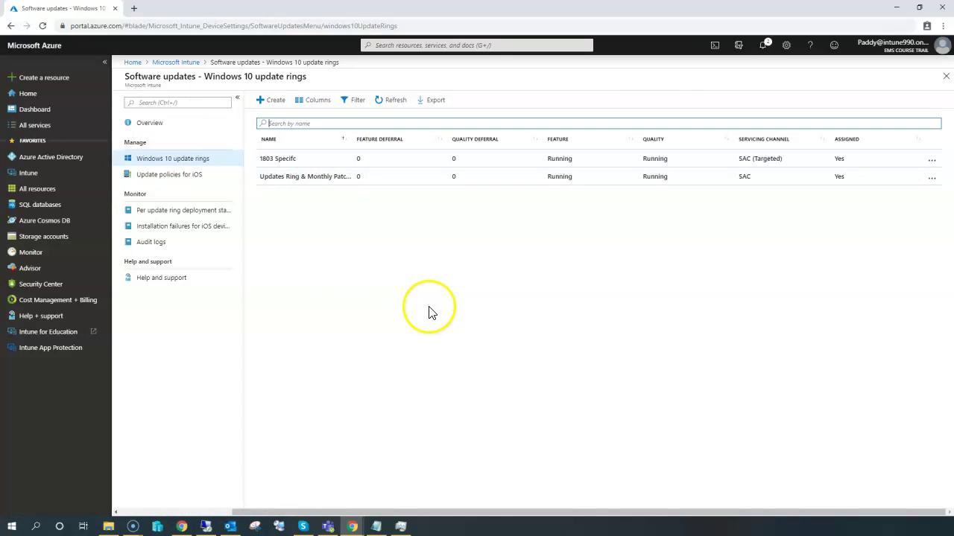
click(301, 179)
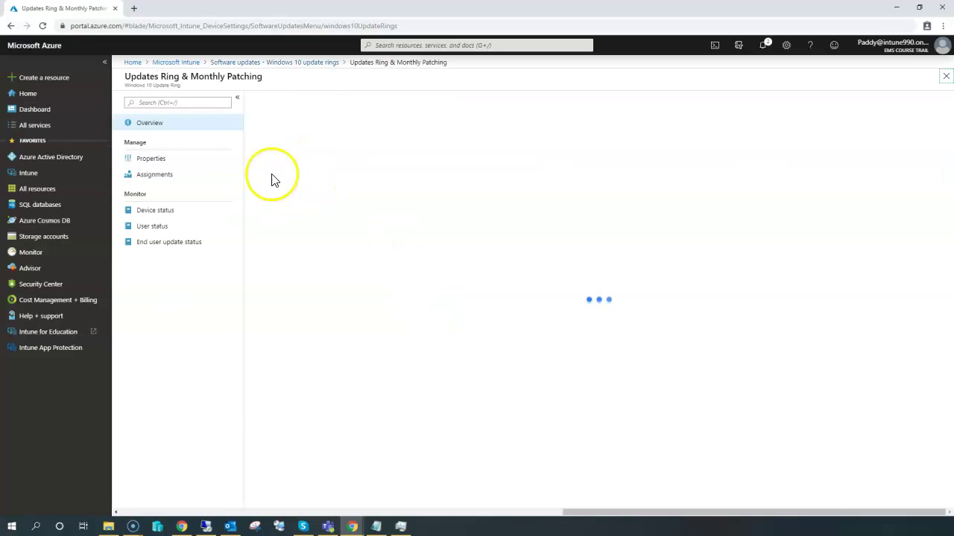
Step: Review the ring's assignment status charts, then return to the Windows 10 update rings list
click(152, 124)
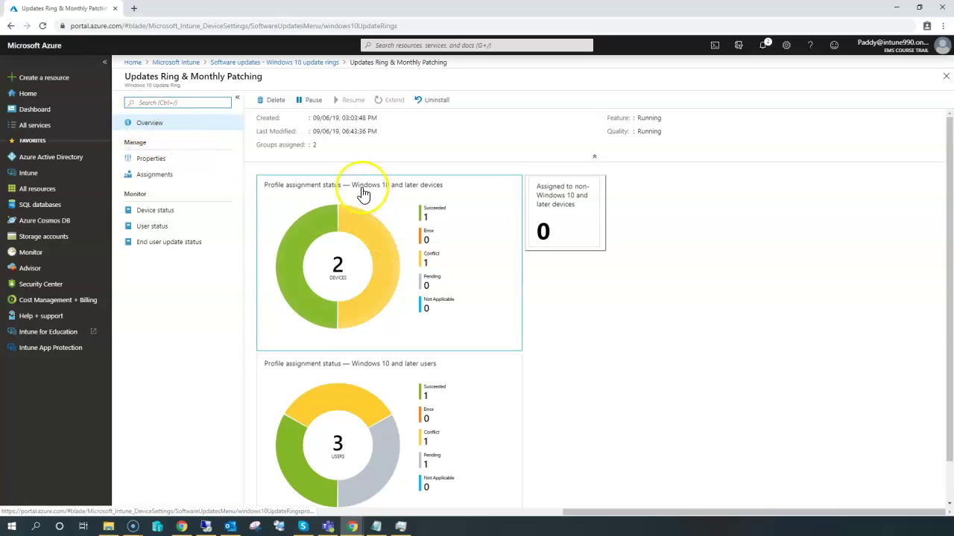
mouse_move(292, 299)
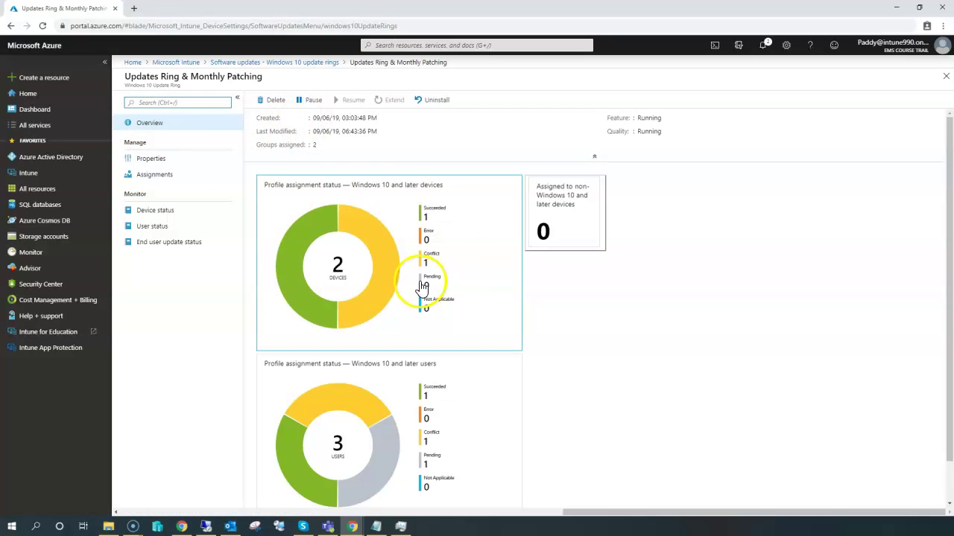
mouse_move(394, 268)
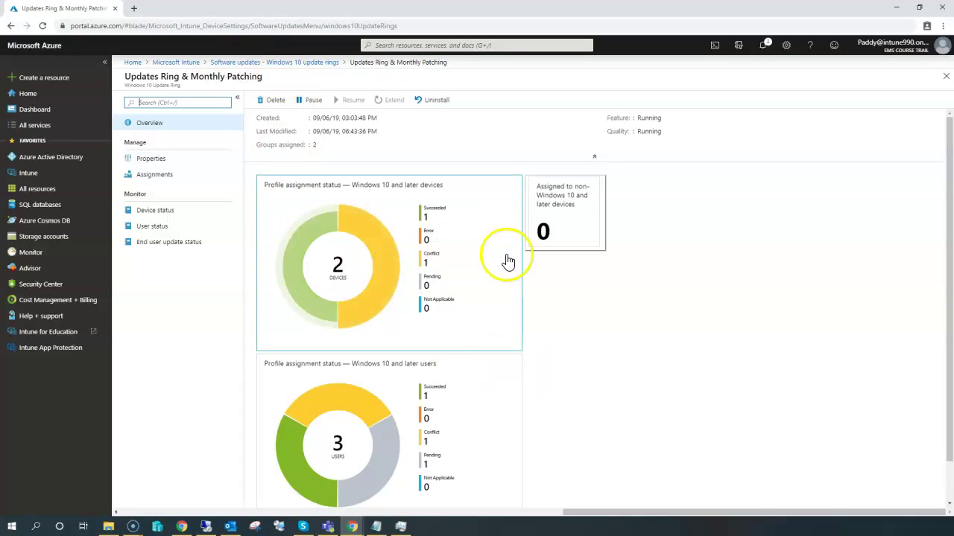
mouse_move(379, 293)
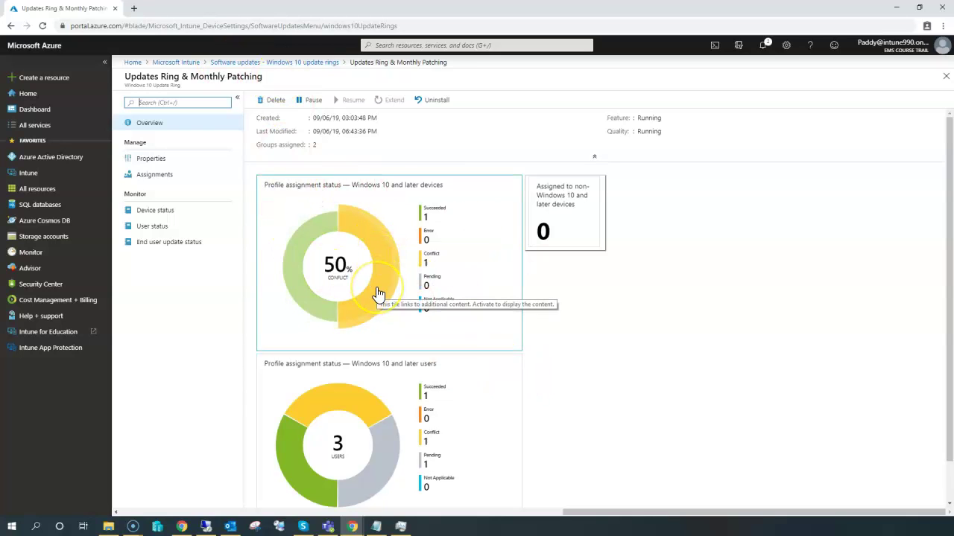
click(279, 61)
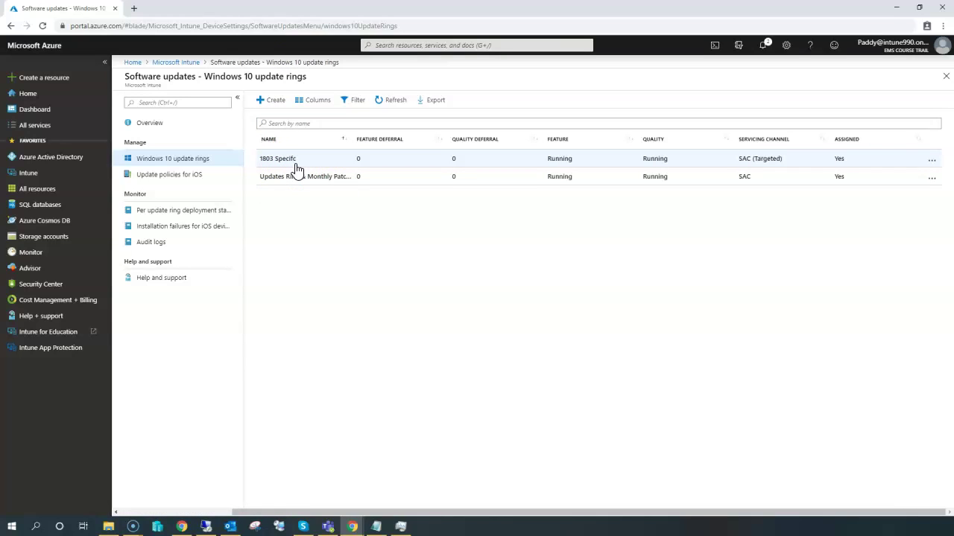
Step: Go back through Microsoft Intune > Software updates to the Windows 10 update rings list
click(183, 62)
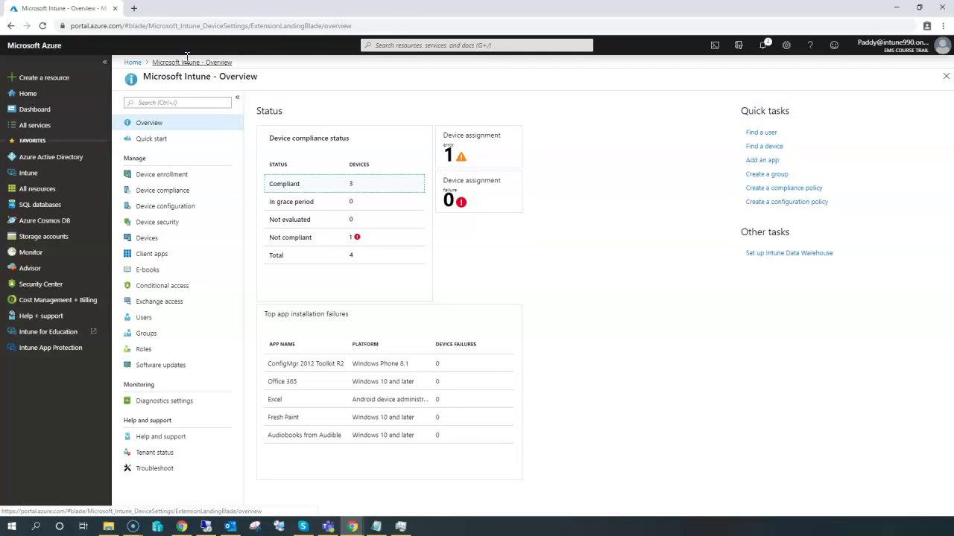
click(163, 370)
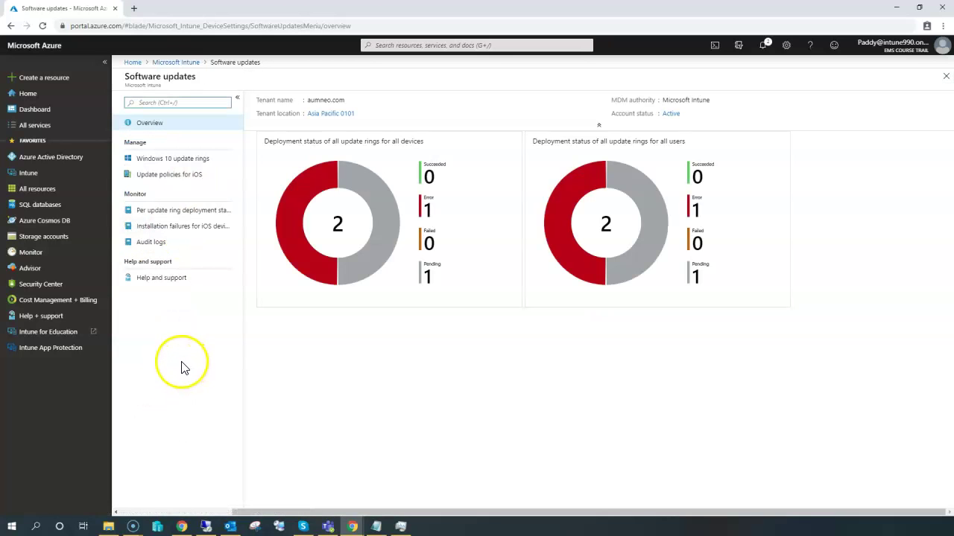
drag(772, 389, 547, 340)
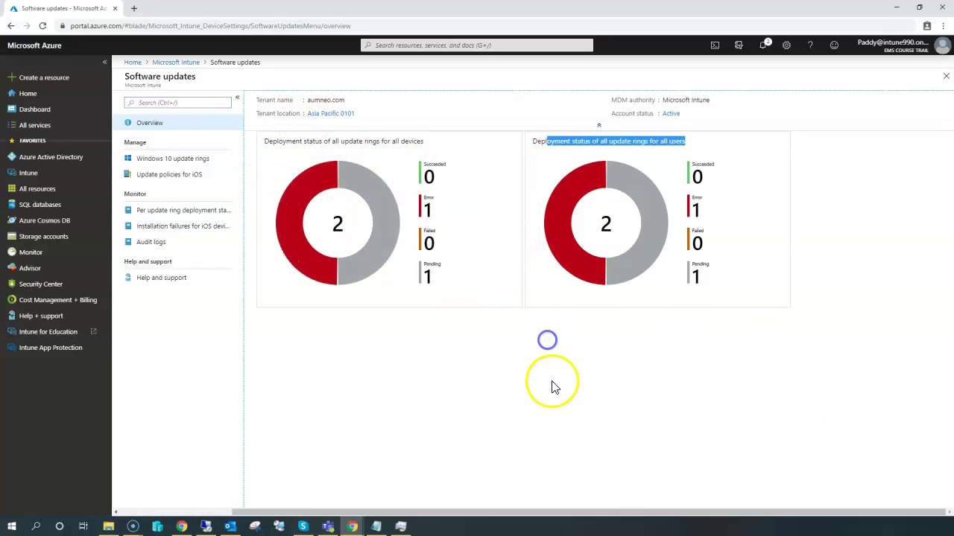
click(176, 159)
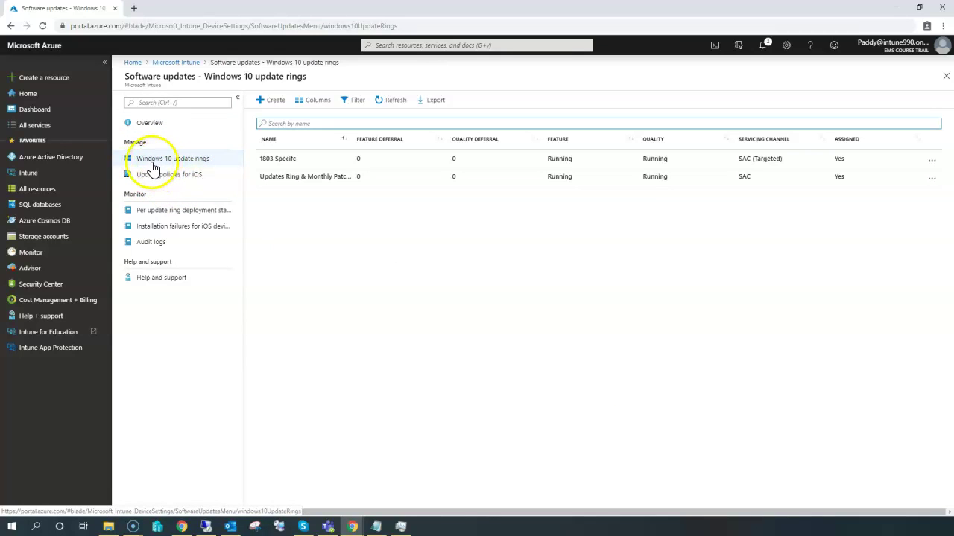
triple_click(304, 135)
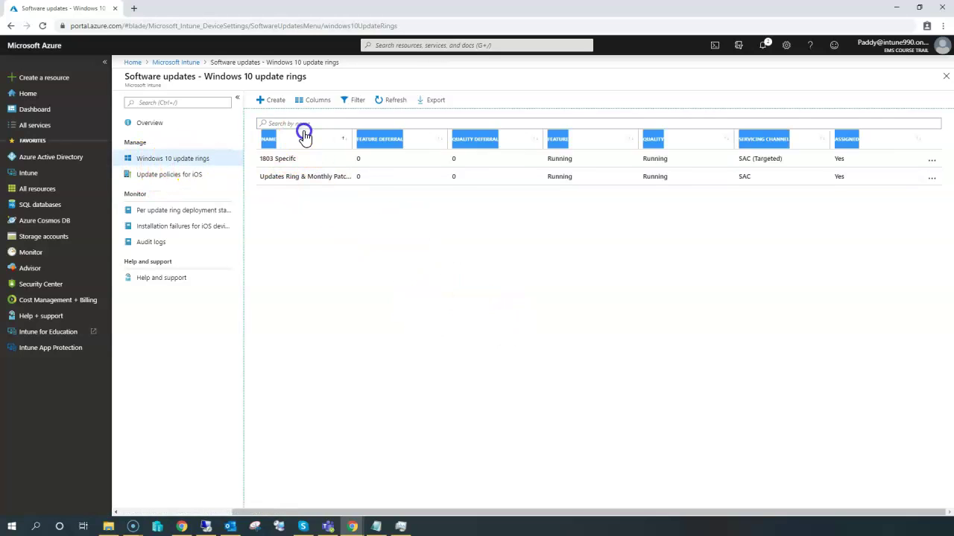
click(336, 191)
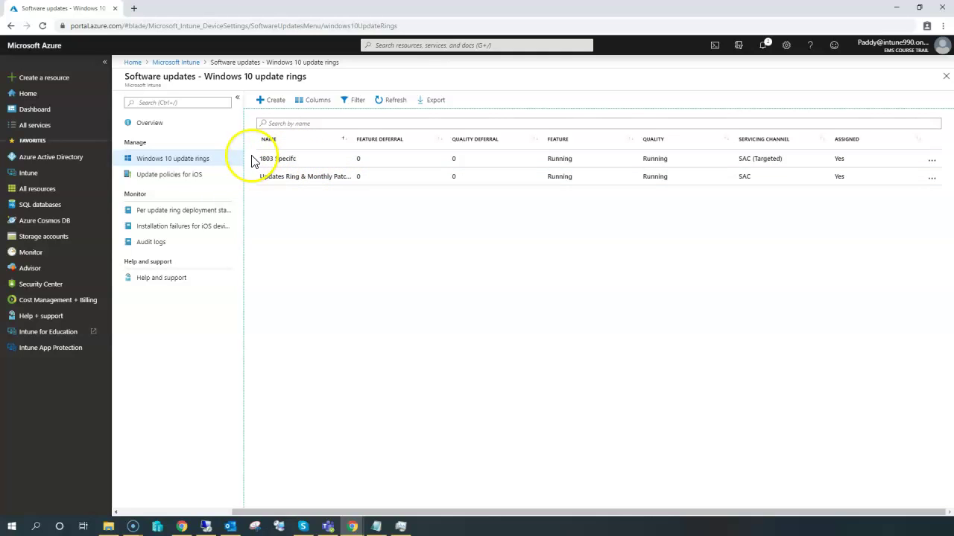
Step: Inspect the Updates Ring & Monthly Patching servicing channel options, leaving SAC unchanged, and return to the list
click(264, 187)
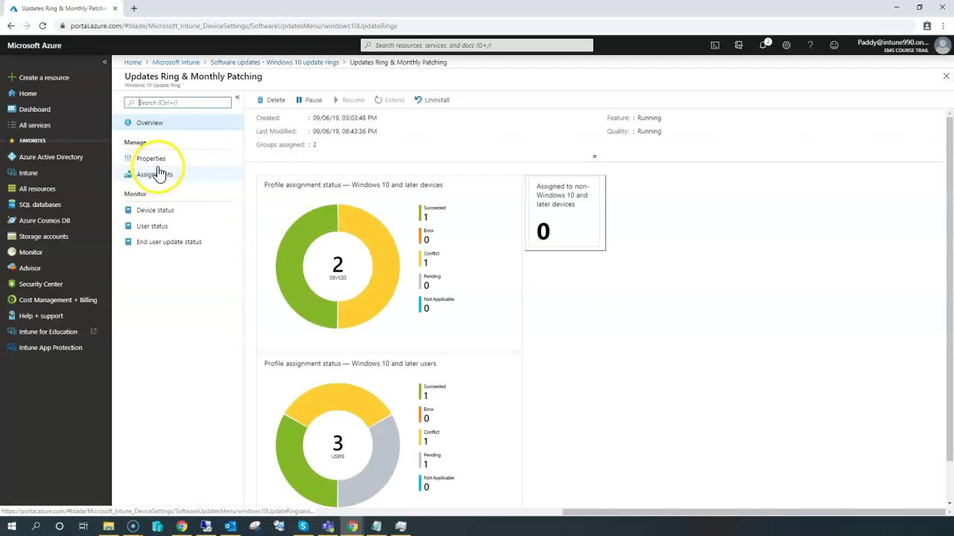
click(156, 158)
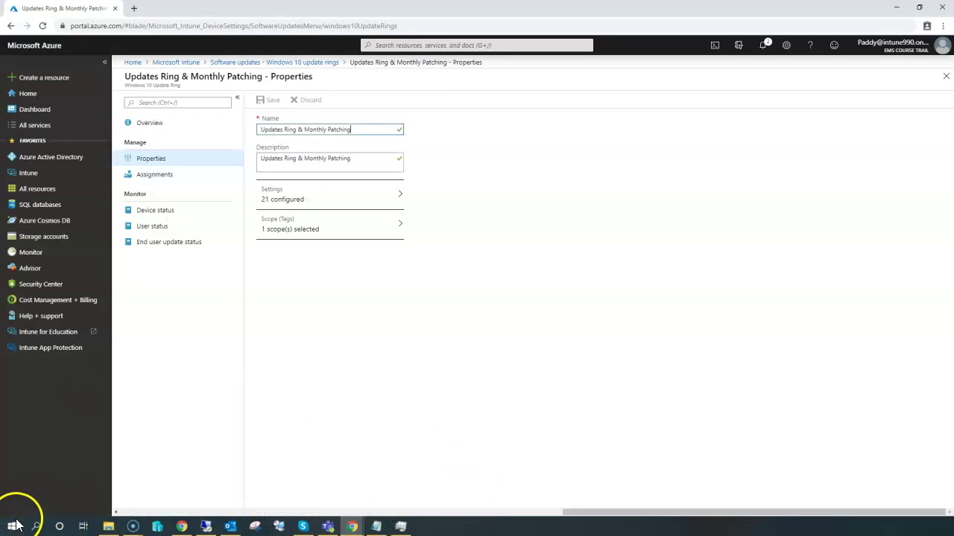
click(311, 207)
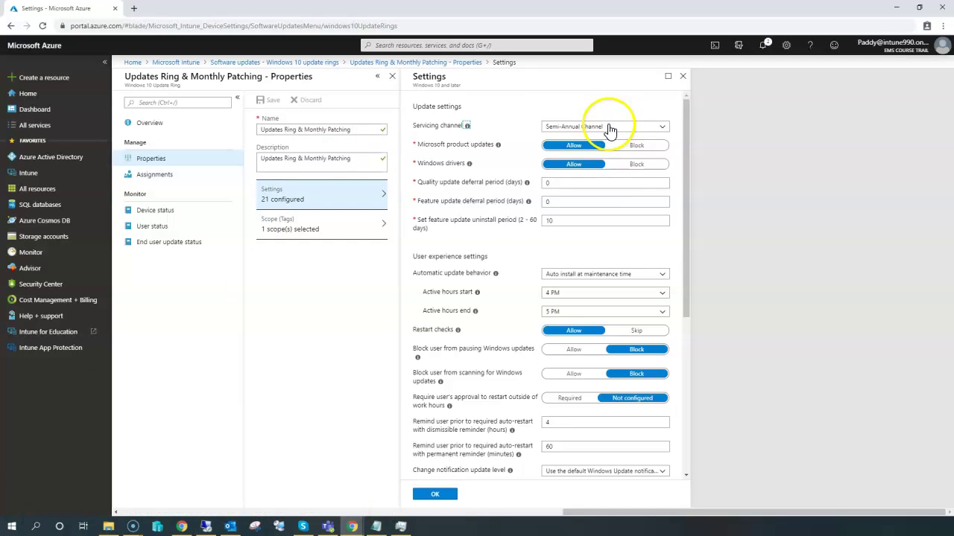
click(604, 127)
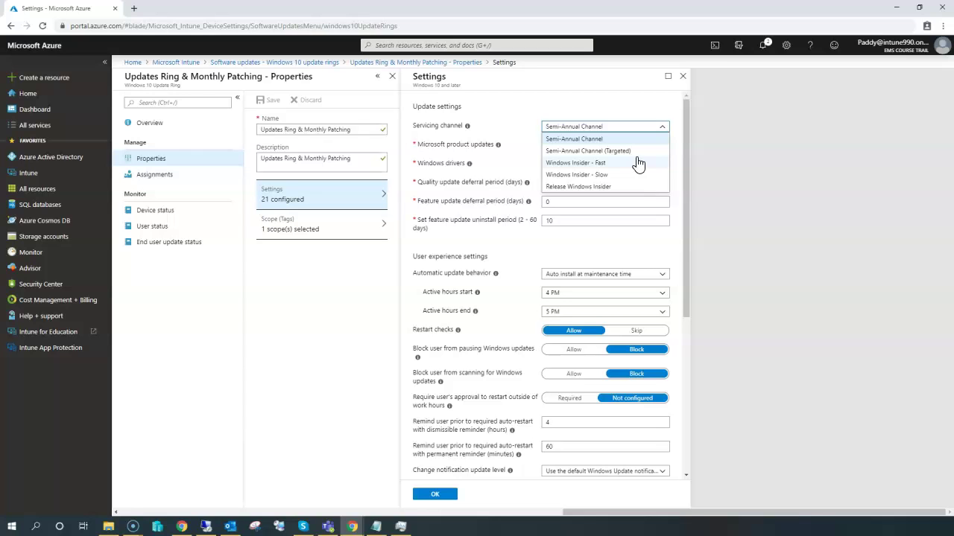
click(762, 221)
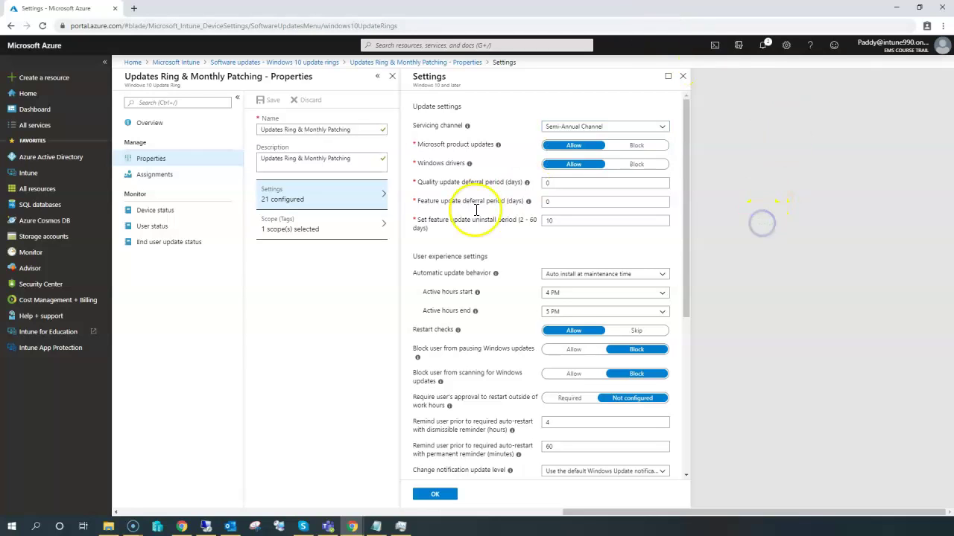
click(319, 63)
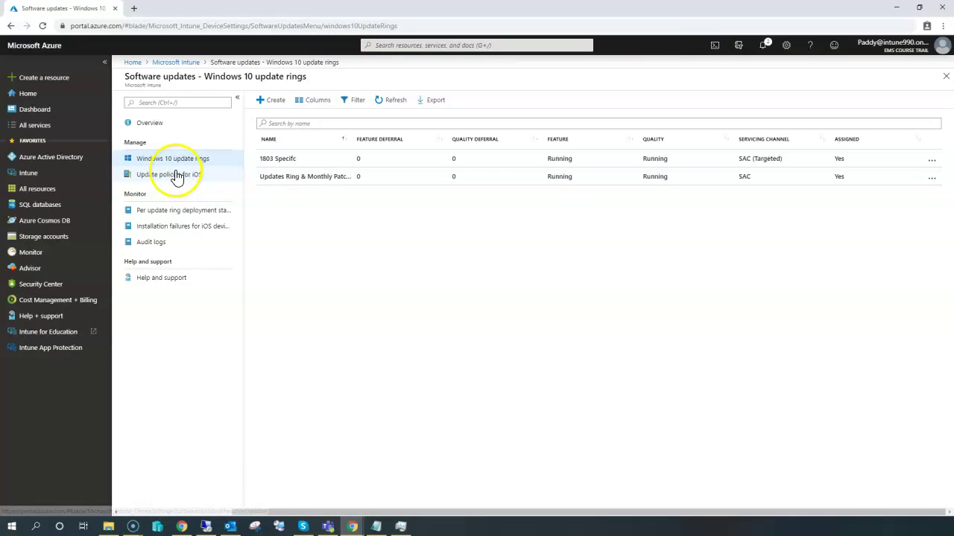
Step: Open the 1803 Specifc ring's 15 settings and check its Semi-Annual Channel (Targeted) channel
click(302, 158)
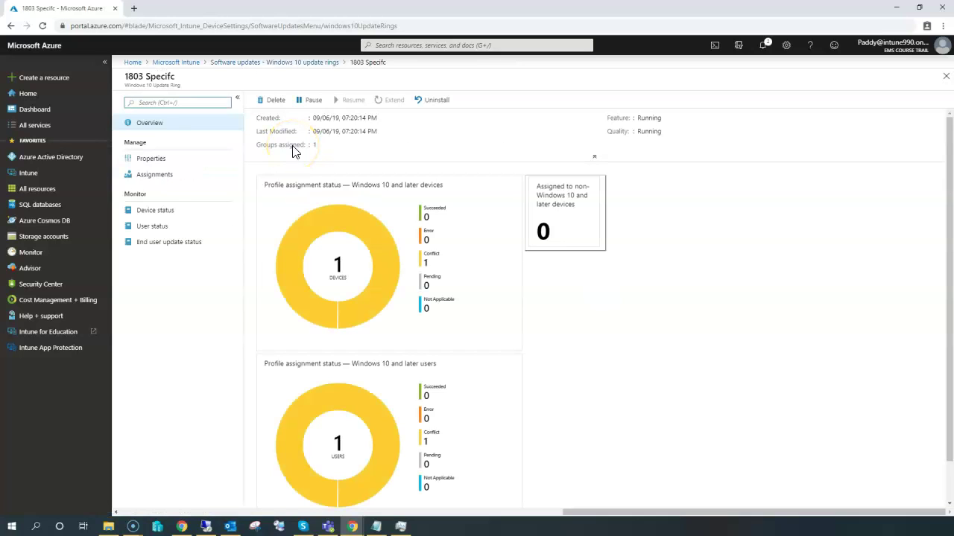
click(157, 160)
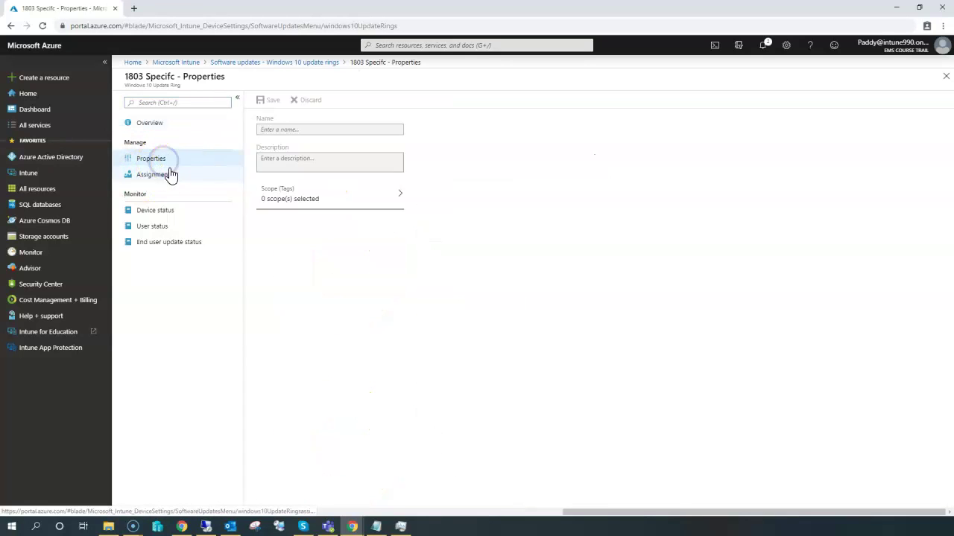
click(330, 200)
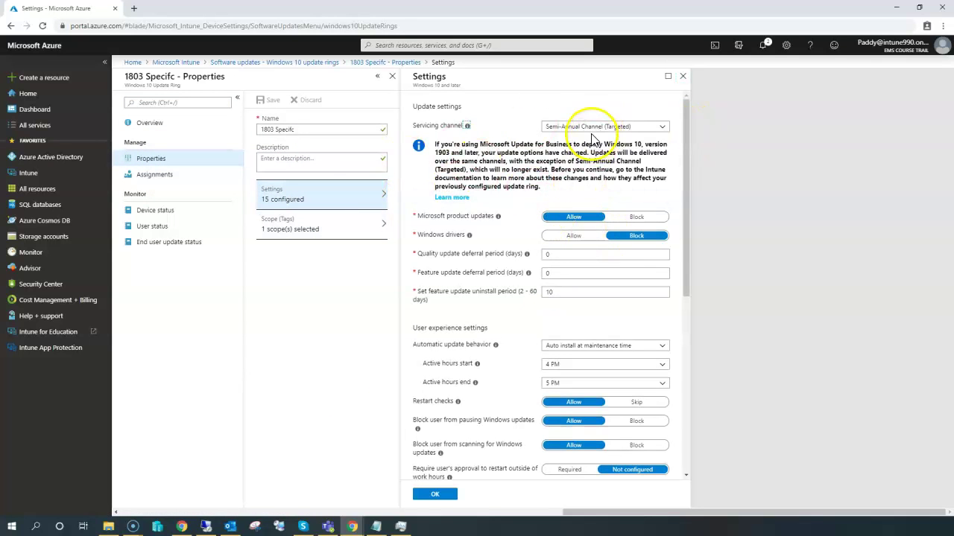
click(589, 127)
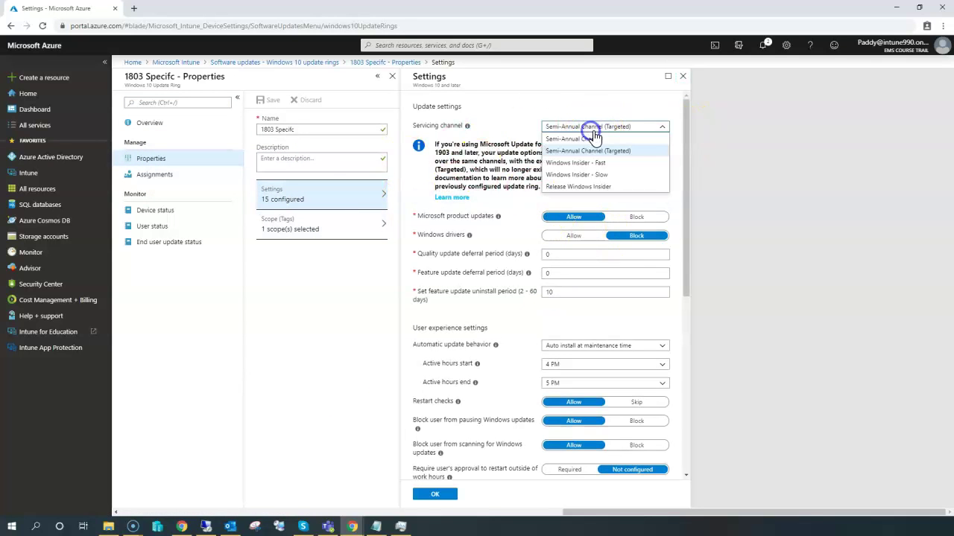
click(497, 126)
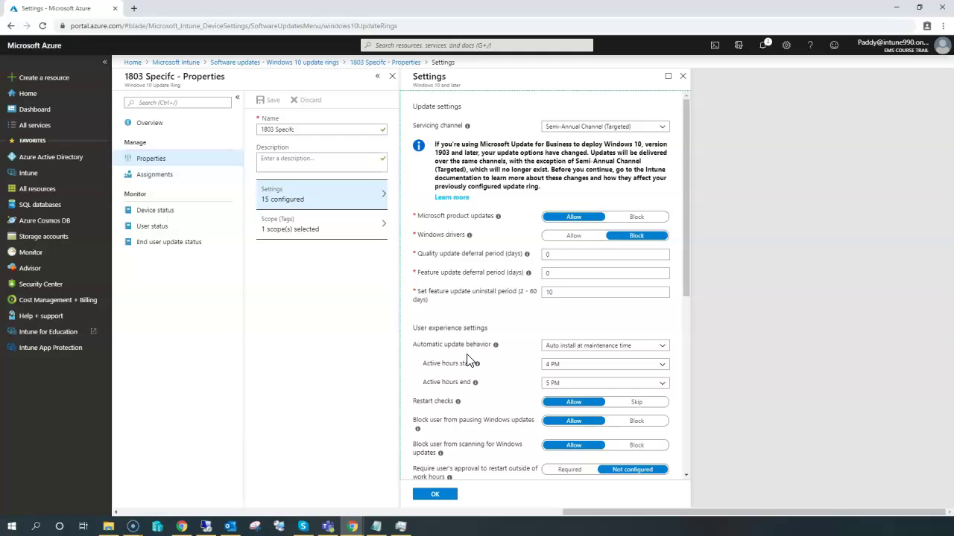
Step: Scroll through the remaining 1803 Specifc update settings, then close the settings panel
scroll(501, 370, down, 2)
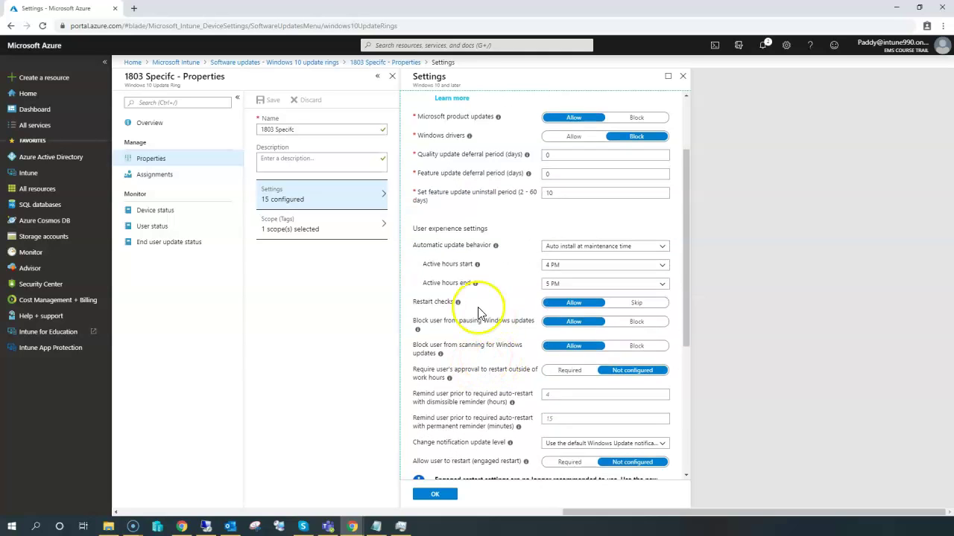
scroll(477, 362, down, 3)
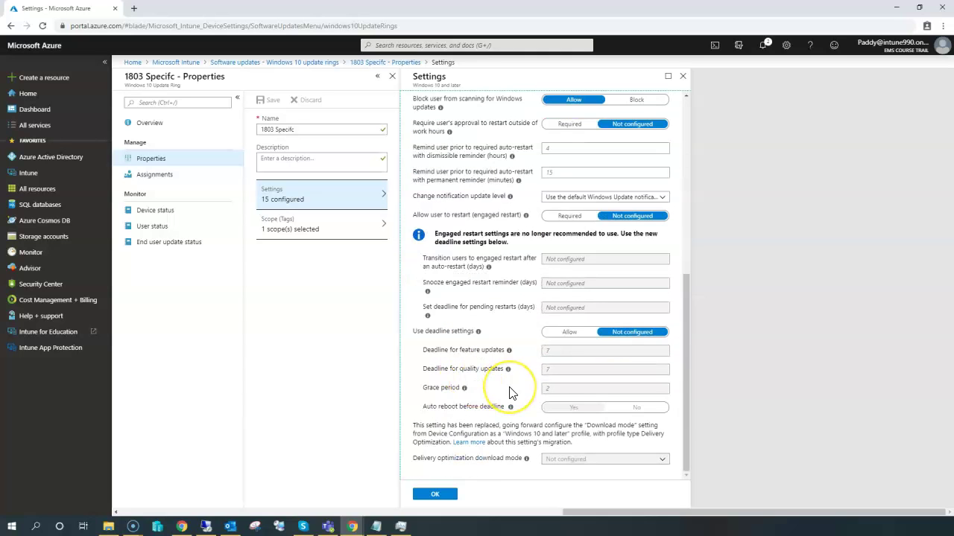
scroll(481, 378, up, 8)
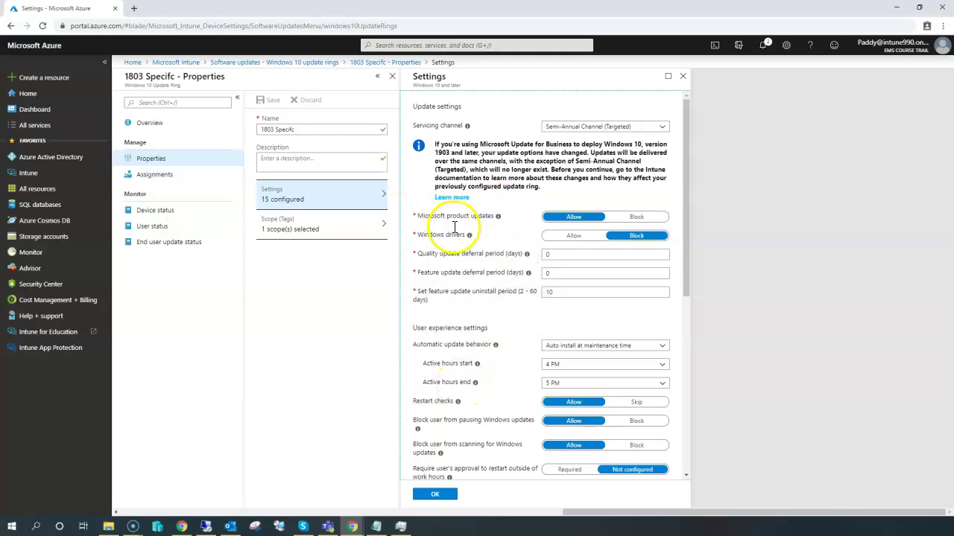
scroll(477, 357, down, 3)
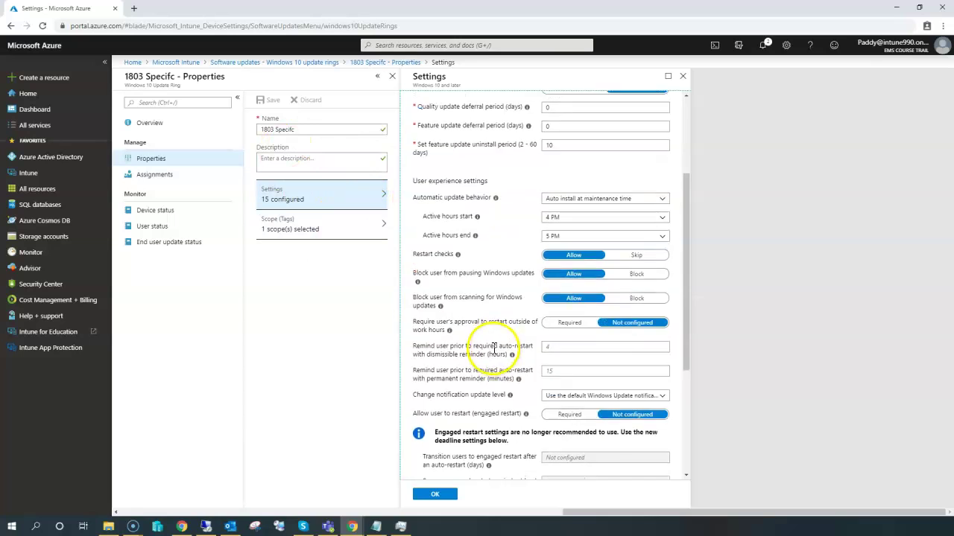
scroll(436, 410, up, 3)
click(365, 62)
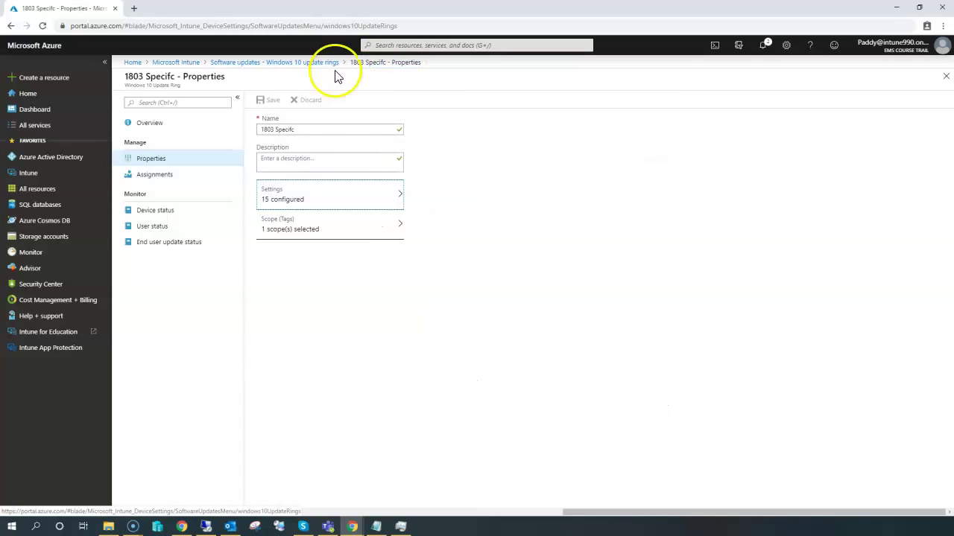
Step: View the 1803 Specifc assignments, confirming the included group All-PC-1803-Machines
click(156, 176)
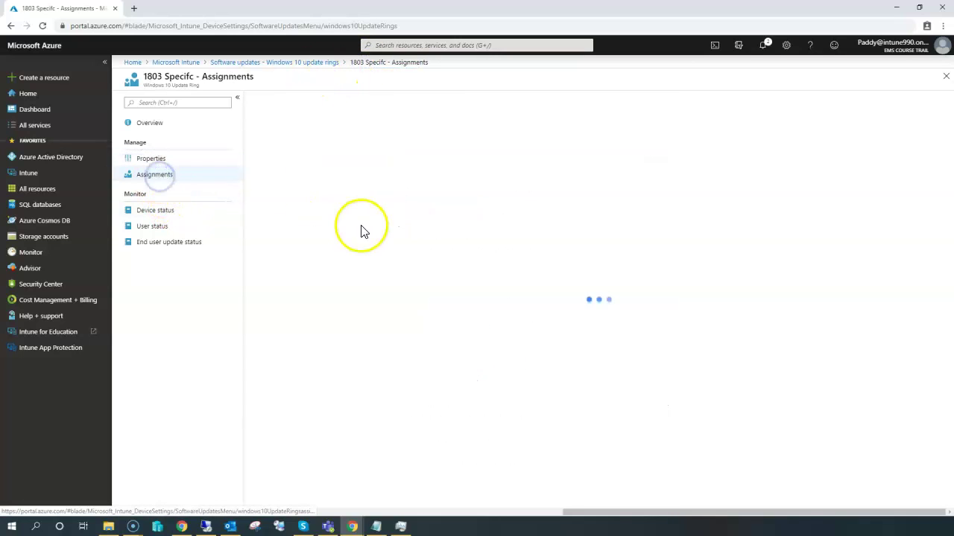
drag(264, 208, 335, 209)
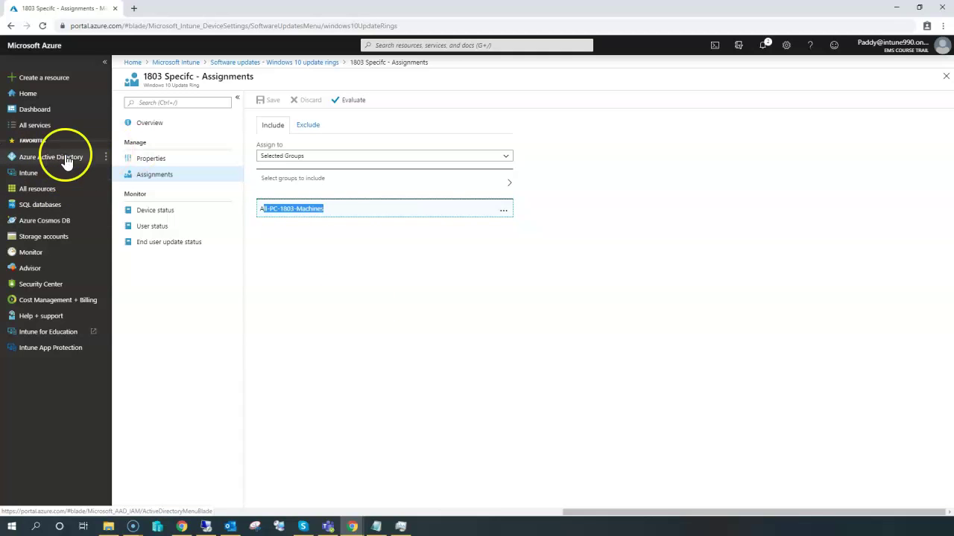
click(401, 359)
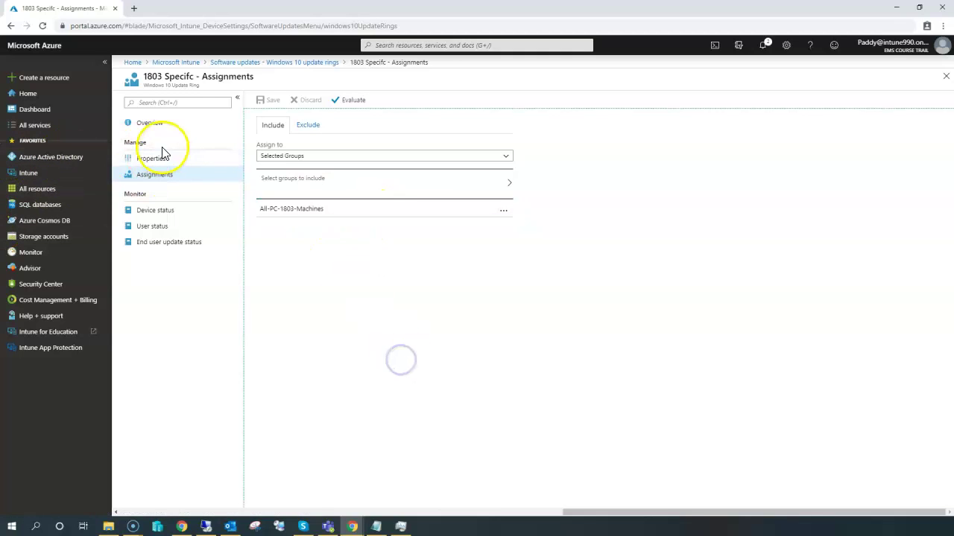
Step: Check the deployment overview charts, then show device status for Updates Ring & Monthly Patching
click(251, 63)
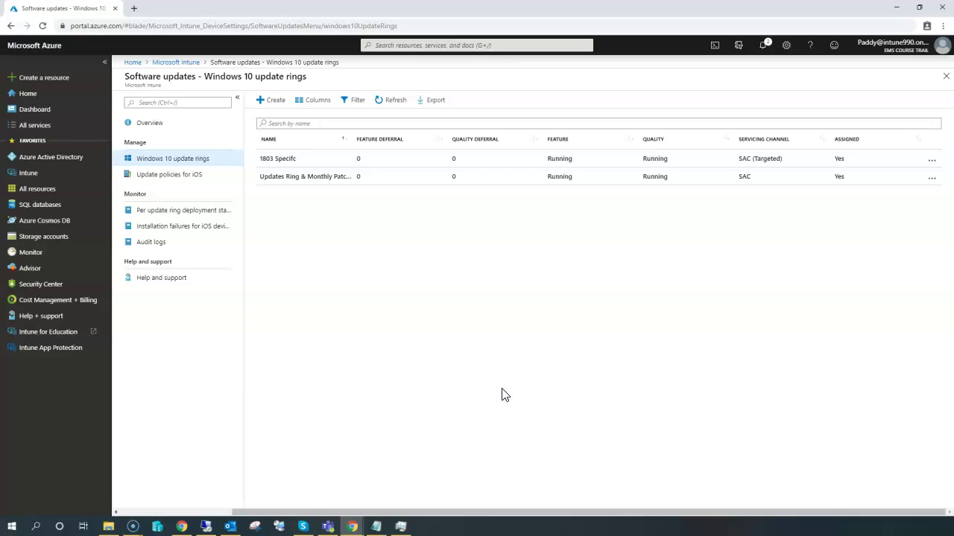
click(141, 123)
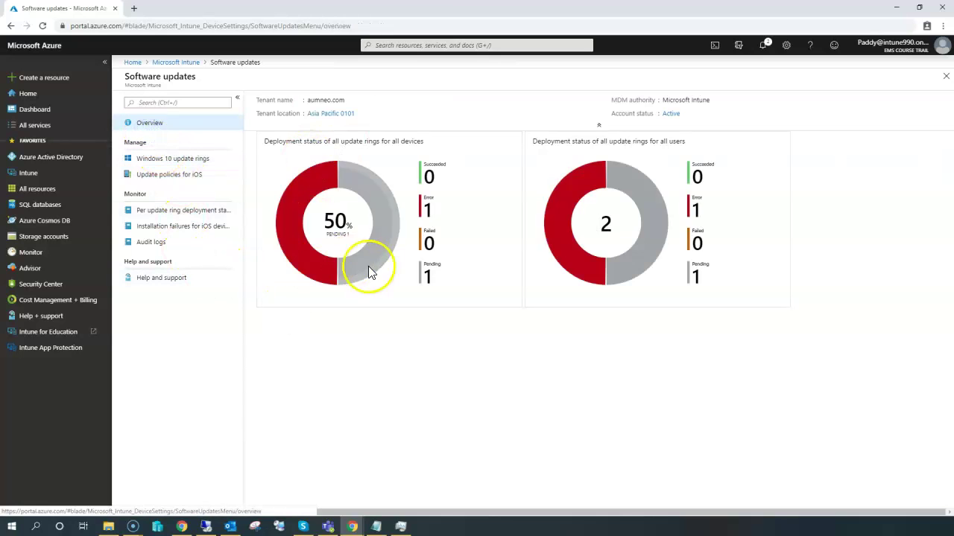
click(303, 258)
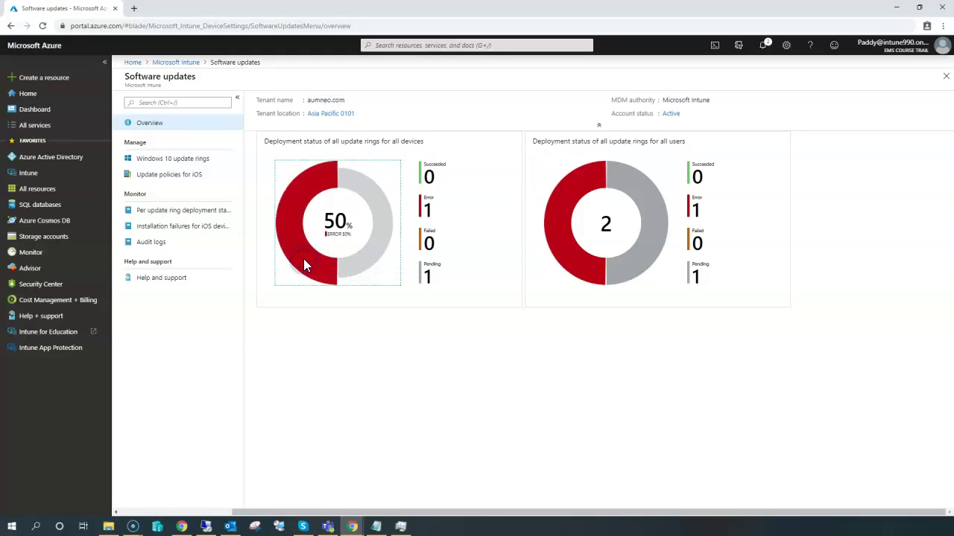
click(172, 158)
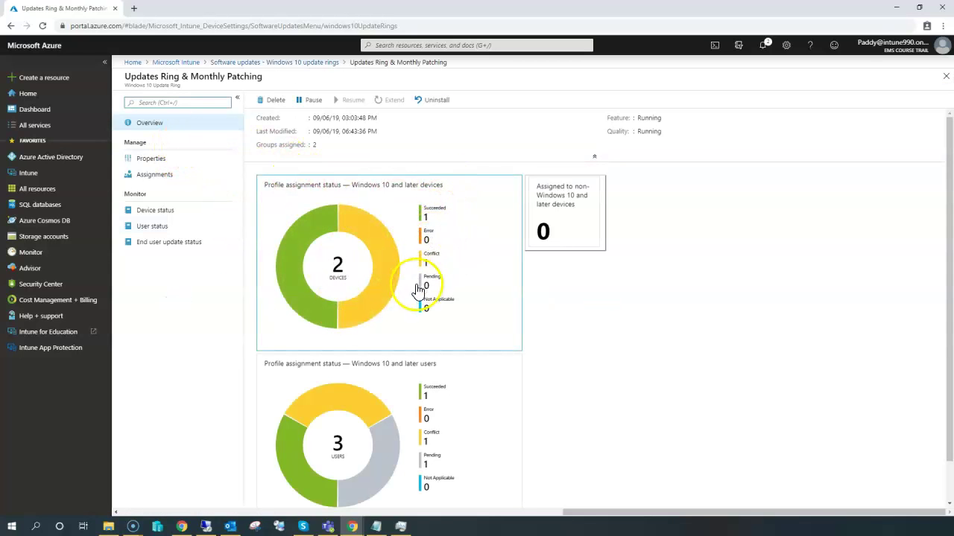
click(385, 287)
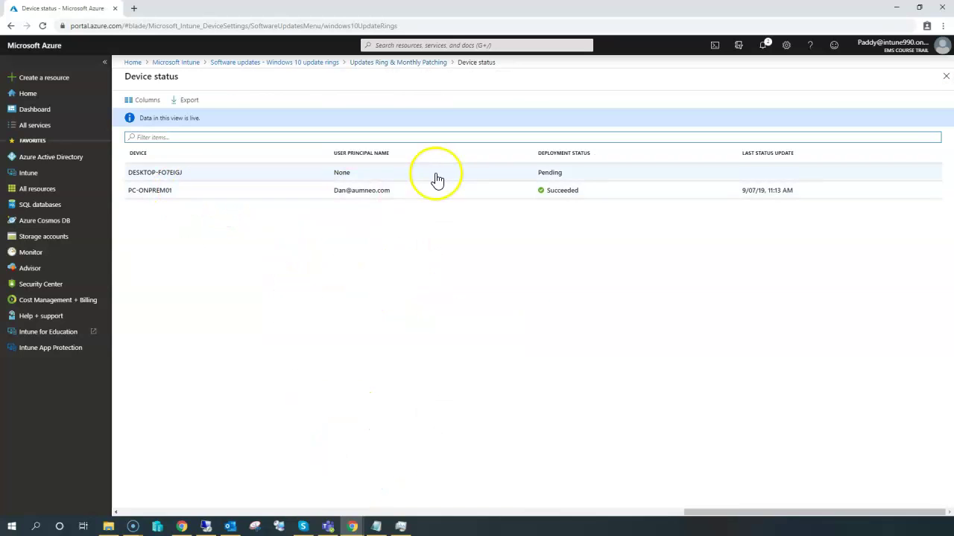
Step: Open PC-ONPREM01 and review its device compliance and device configuration results
click(345, 192)
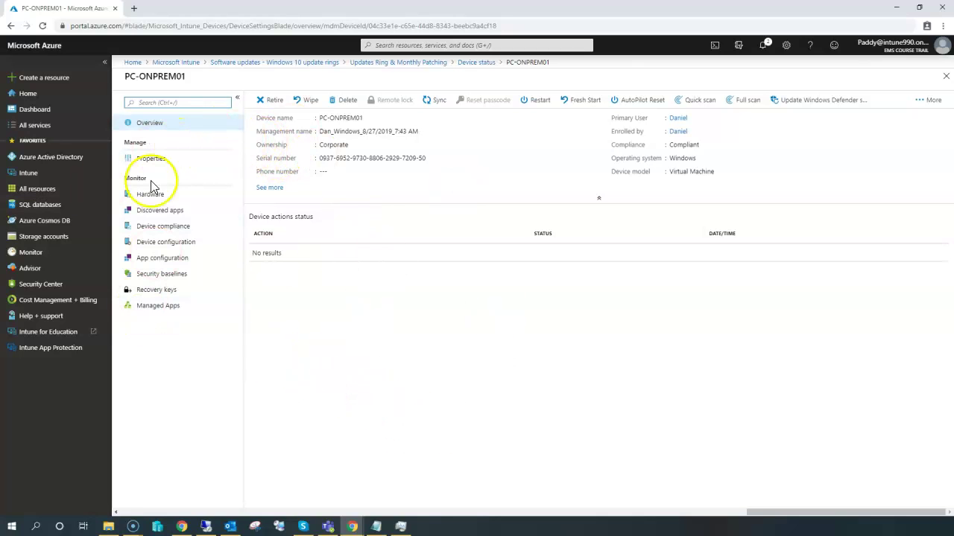
click(186, 229)
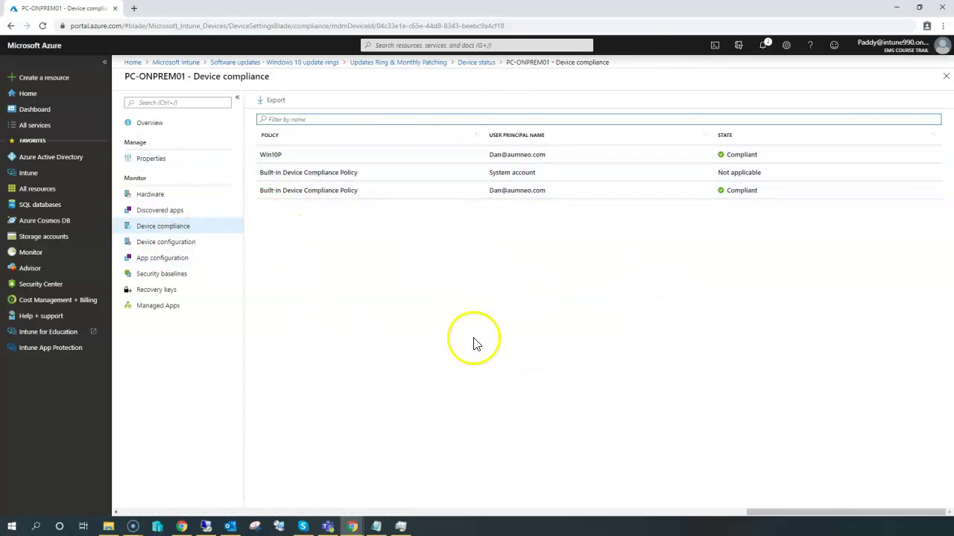
drag(549, 286, 385, 174)
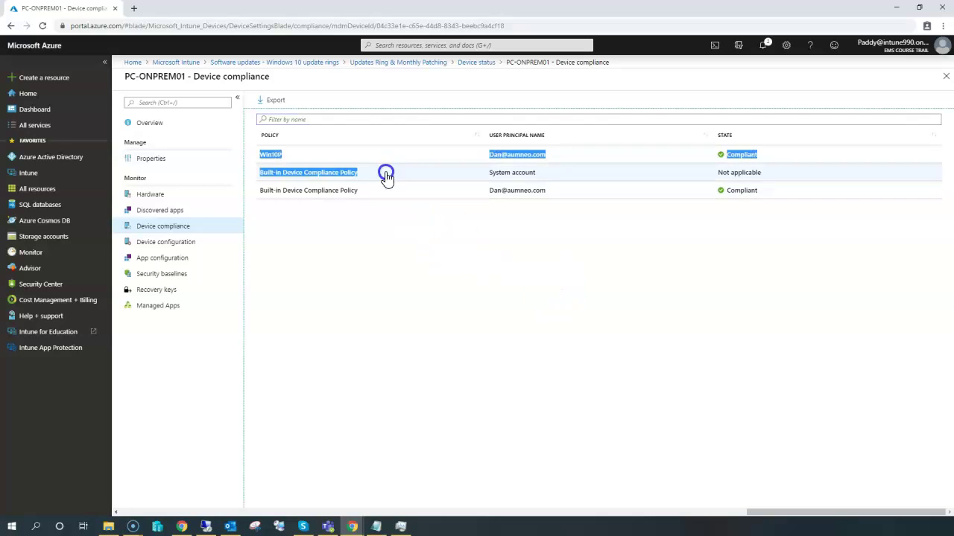
click(400, 209)
click(165, 244)
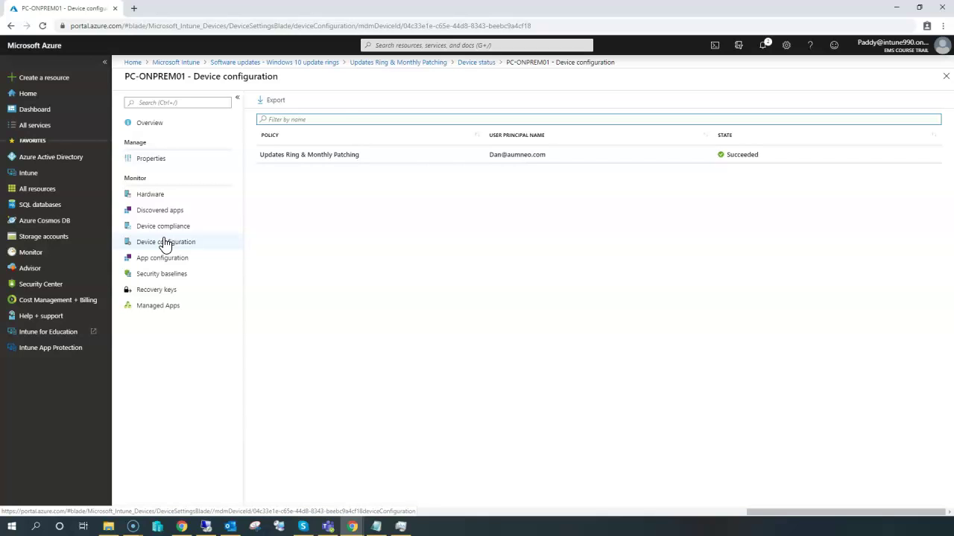
Step: Show PC-ONPREM01's per-setting results, including FeatureUpdatesPauseStartDateTime and Windows drivers, all Succeeded
click(316, 158)
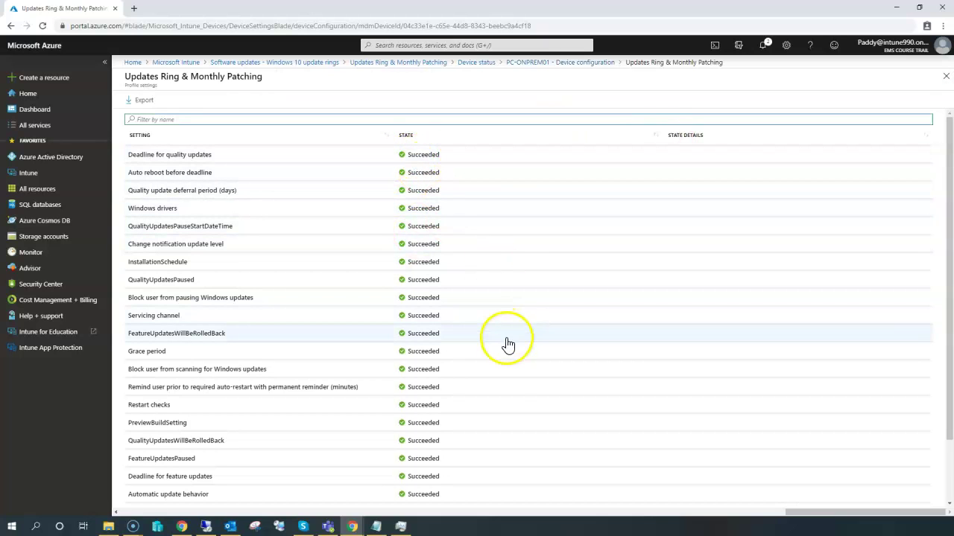
scroll(447, 380, down, 1)
drag(175, 152, 200, 456)
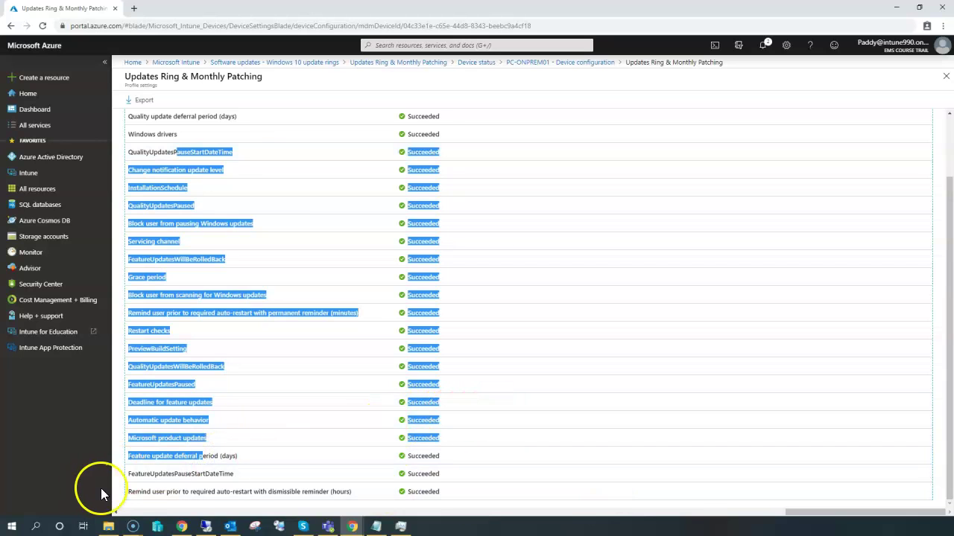
drag(125, 474, 240, 486)
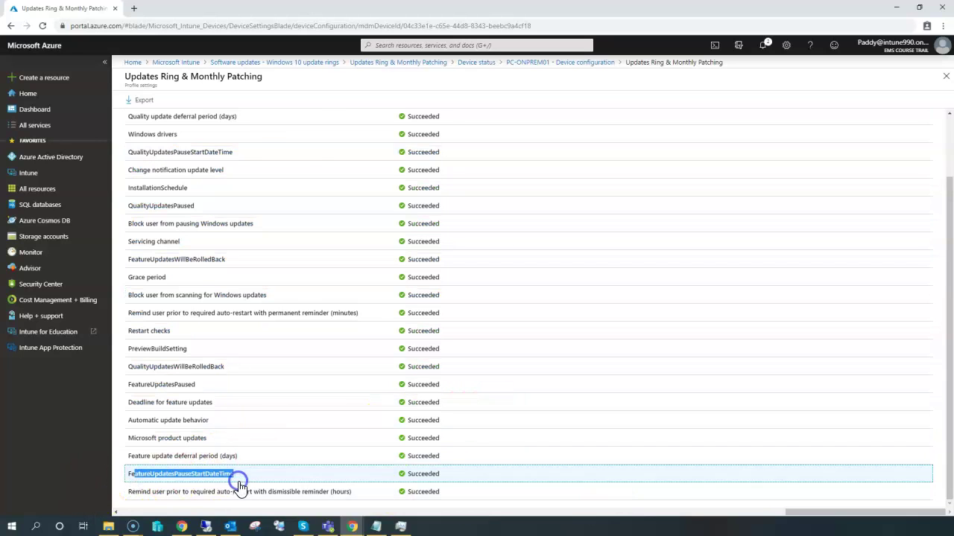
scroll(216, 372, up, 1)
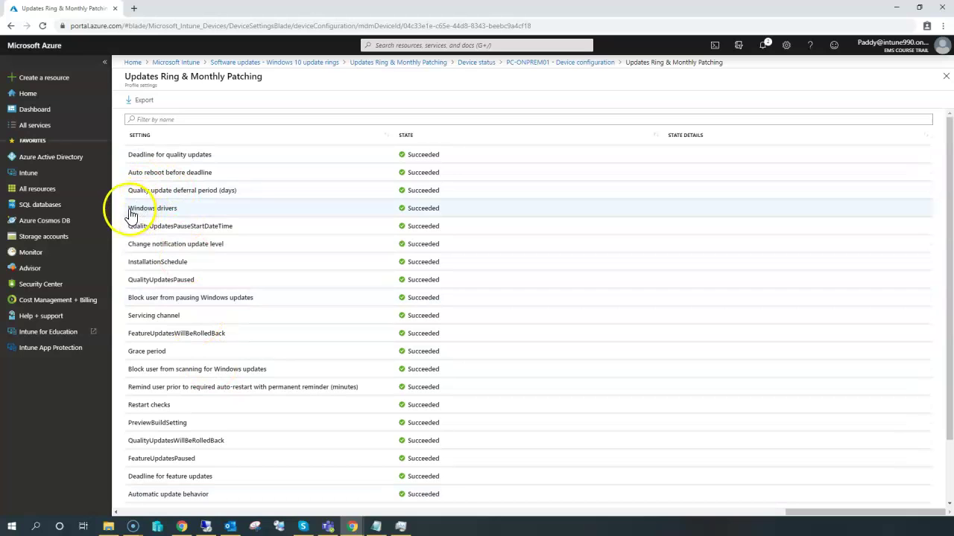
drag(131, 216, 175, 213)
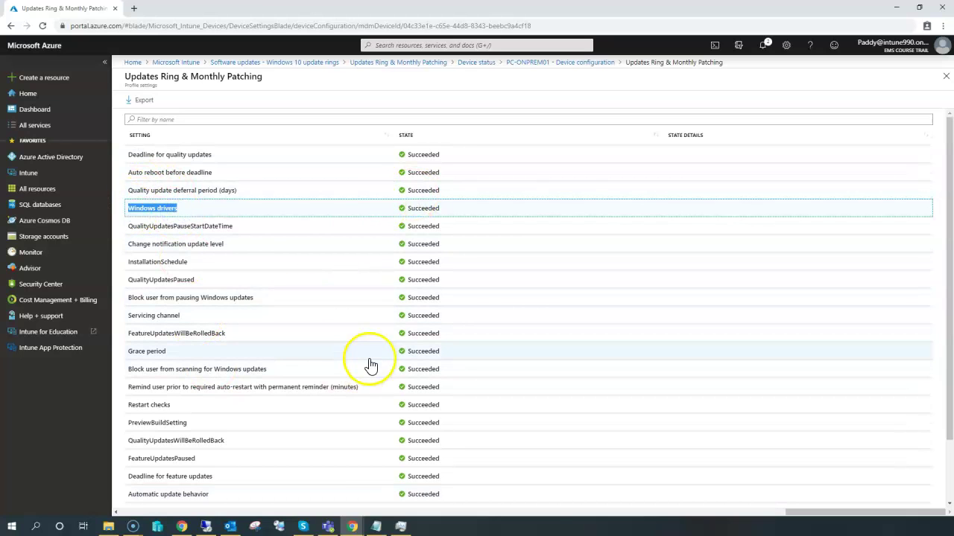
Step: Open the Updates Ring & Monthly Patching properties and scroll through its 21 configured settings
click(385, 64)
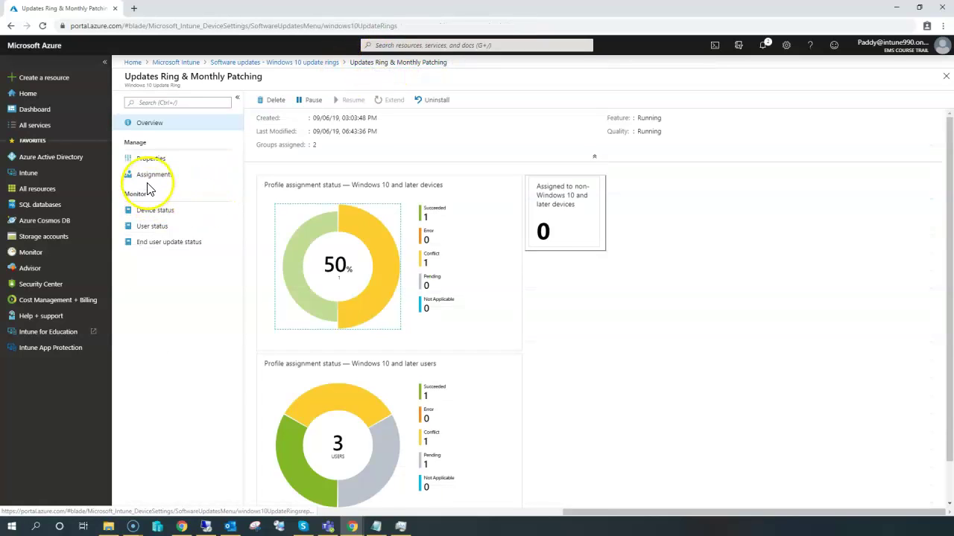
click(149, 159)
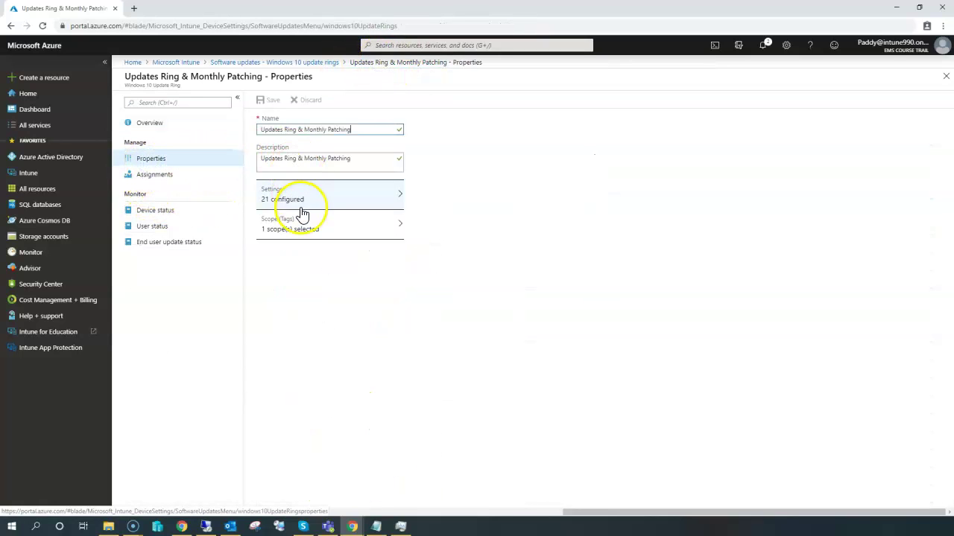
click(303, 199)
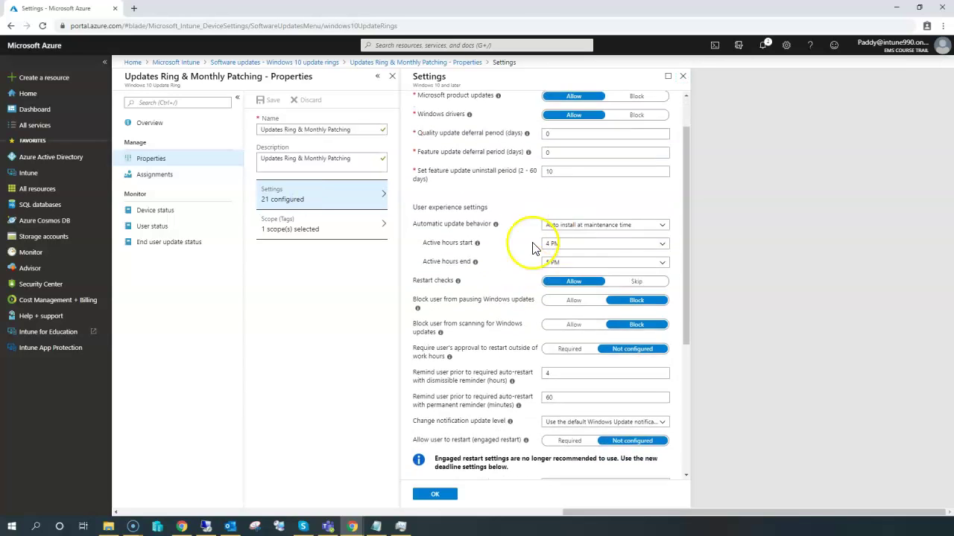
scroll(571, 194, down, 5)
scroll(531, 362, up, 5)
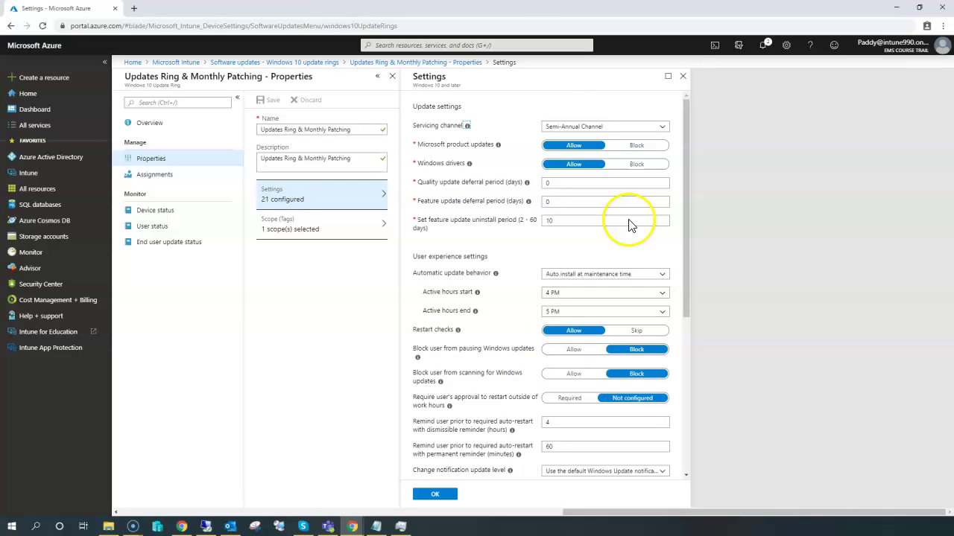
Step: Return to the ring's overview charts and list the devices in the conflict slice
click(153, 123)
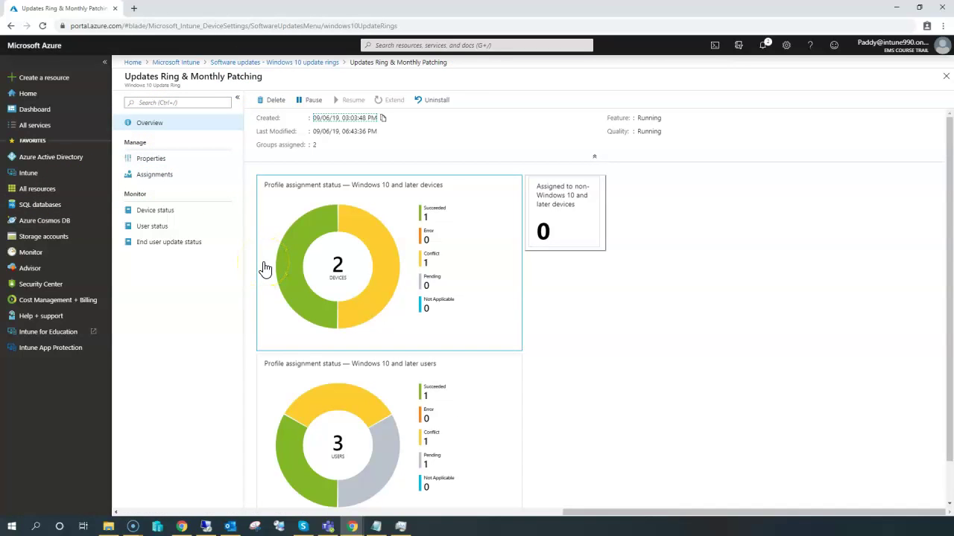
mouse_move(394, 252)
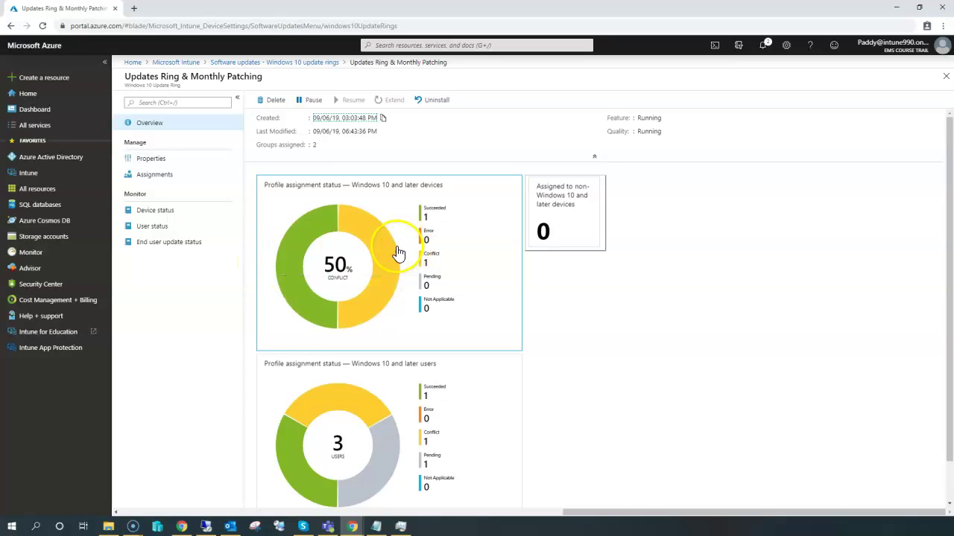
click(380, 240)
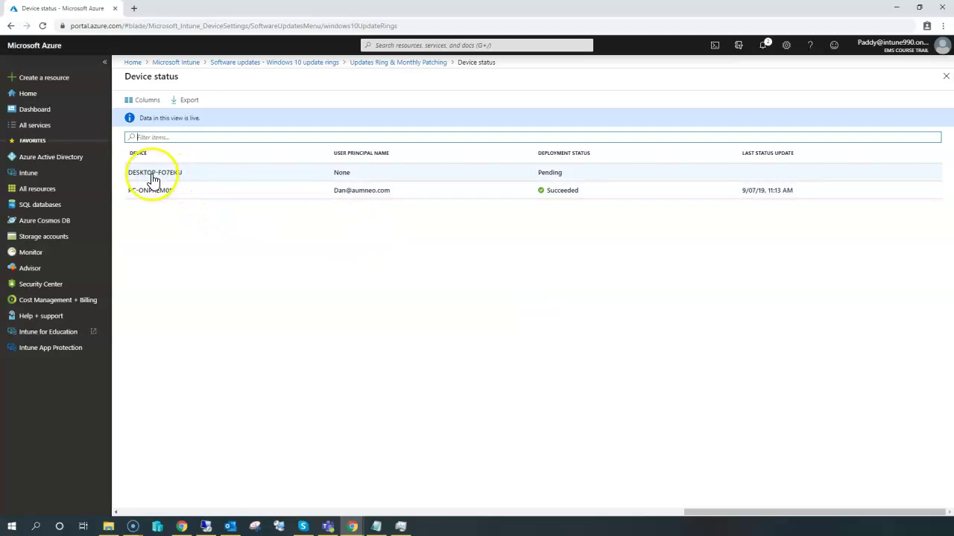
Step: Check DESKTOP-FO7EIGJ's Updates Ring & Monthly Patching profile settings (no data), then go back to Device status
click(198, 180)
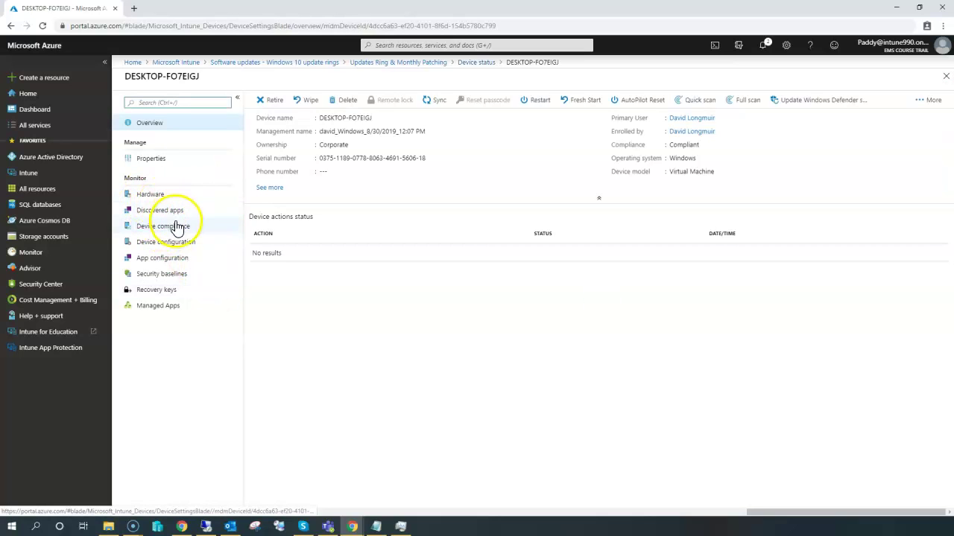
click(164, 226)
click(167, 244)
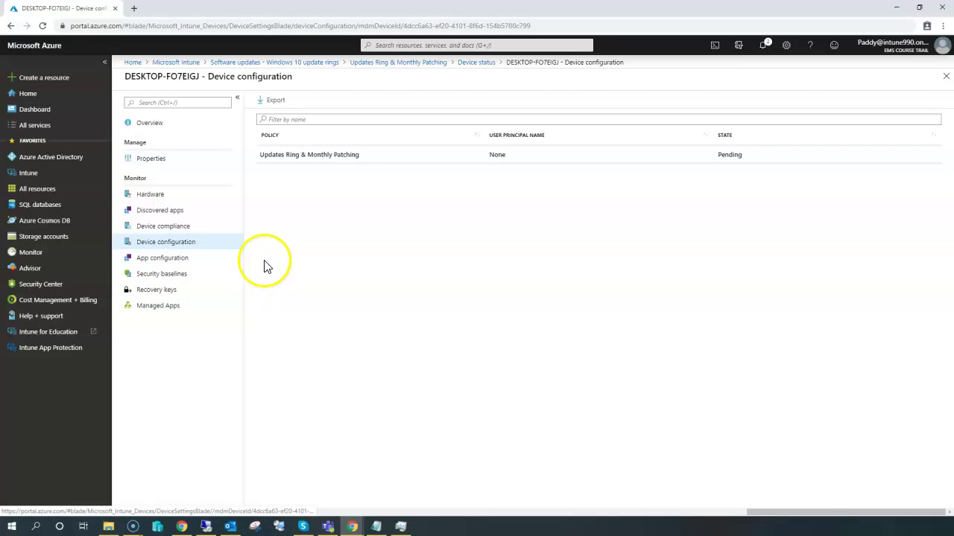
click(366, 155)
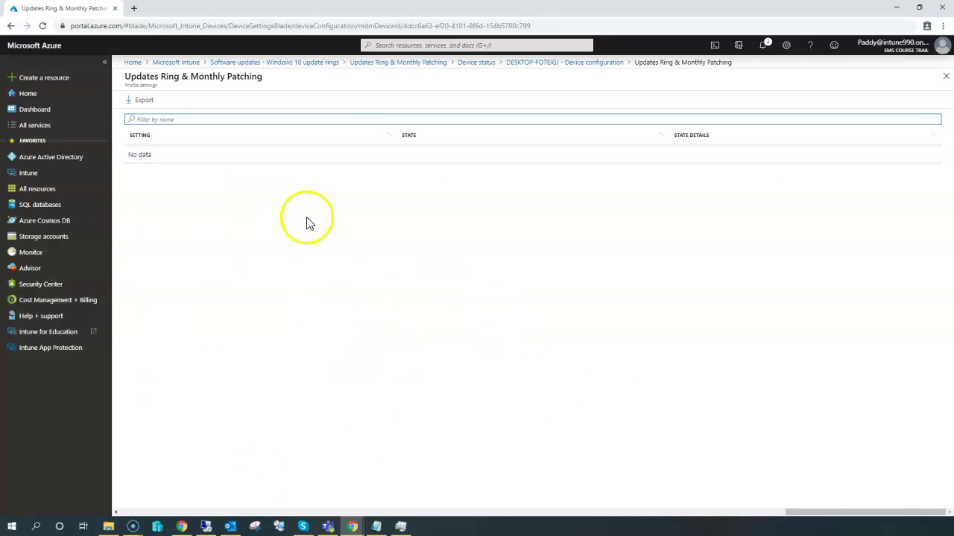
click(220, 185)
Step: From the ring's User status, follow the conflicting user to the PC-JJ device record
click(477, 63)
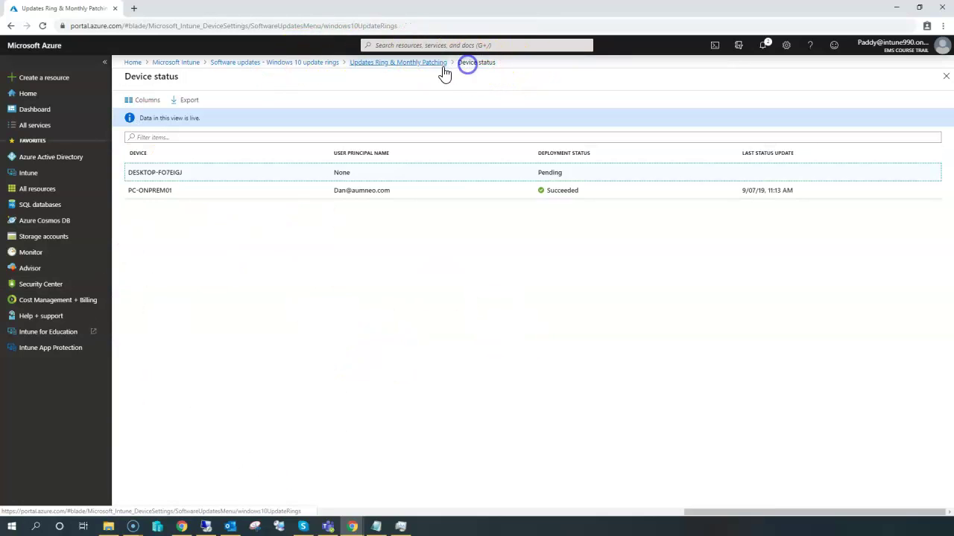
click(420, 63)
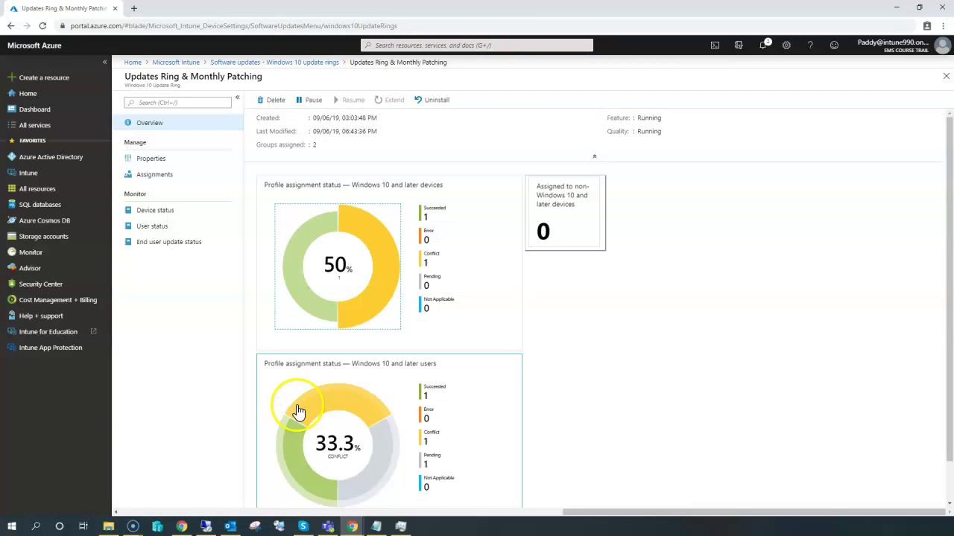
click(330, 400)
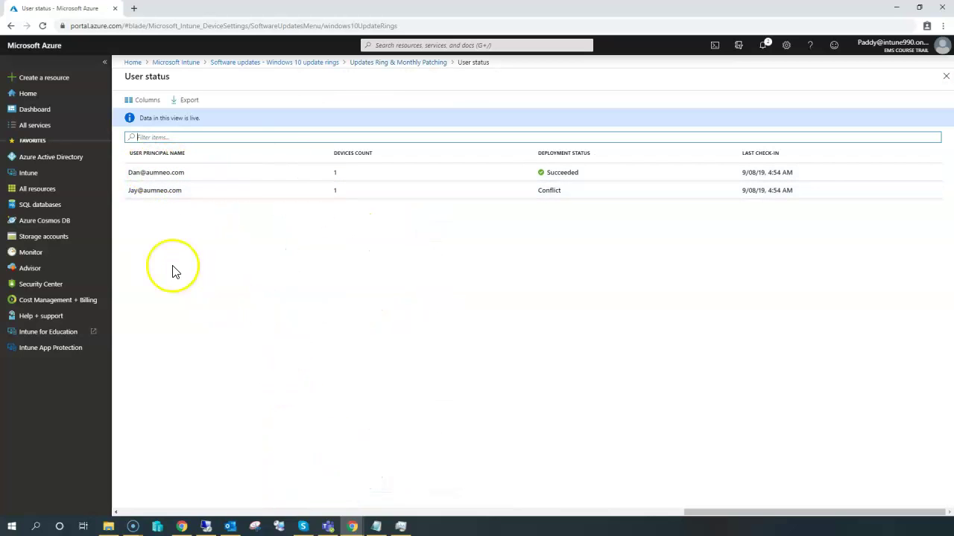
click(170, 195)
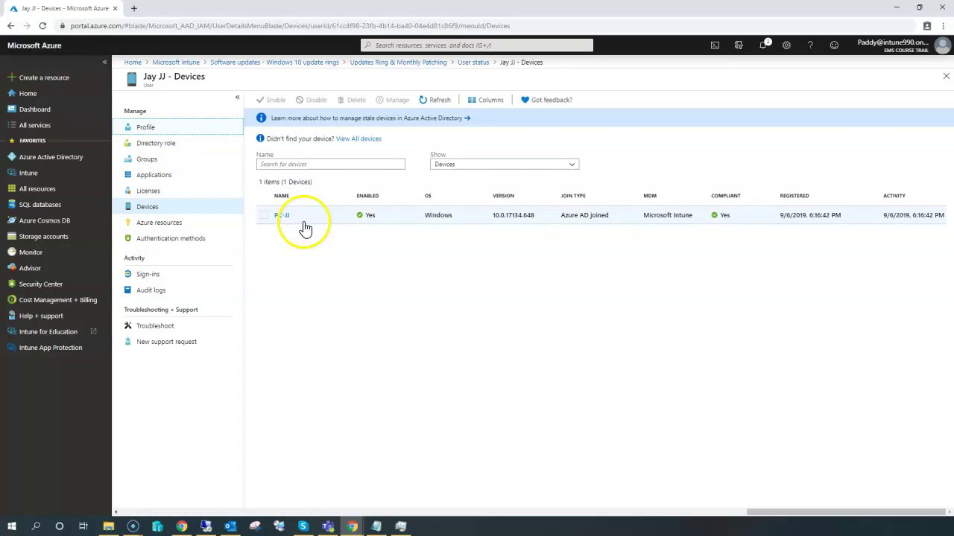
click(279, 218)
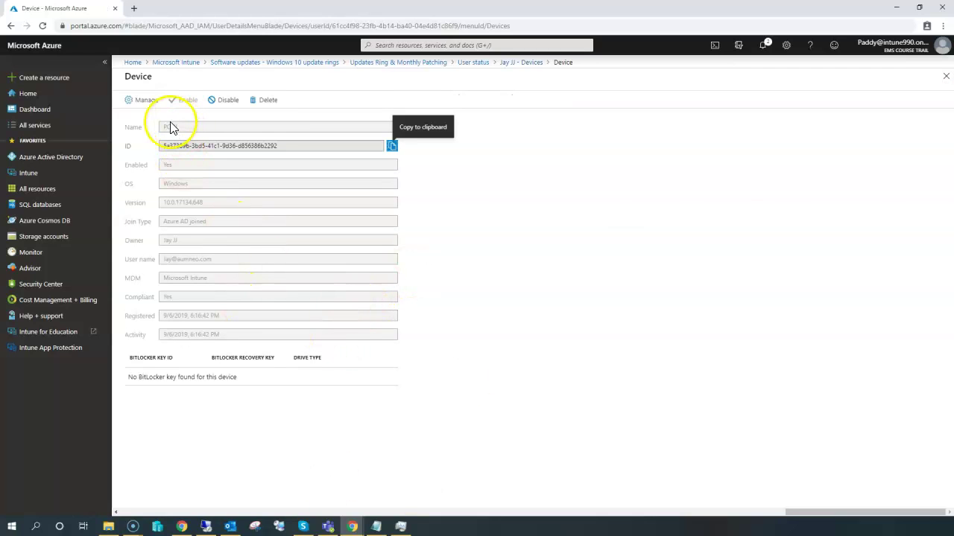
Step: Open PC-JJ in managed devices and view its 1803 Specifc policy setting states
click(141, 102)
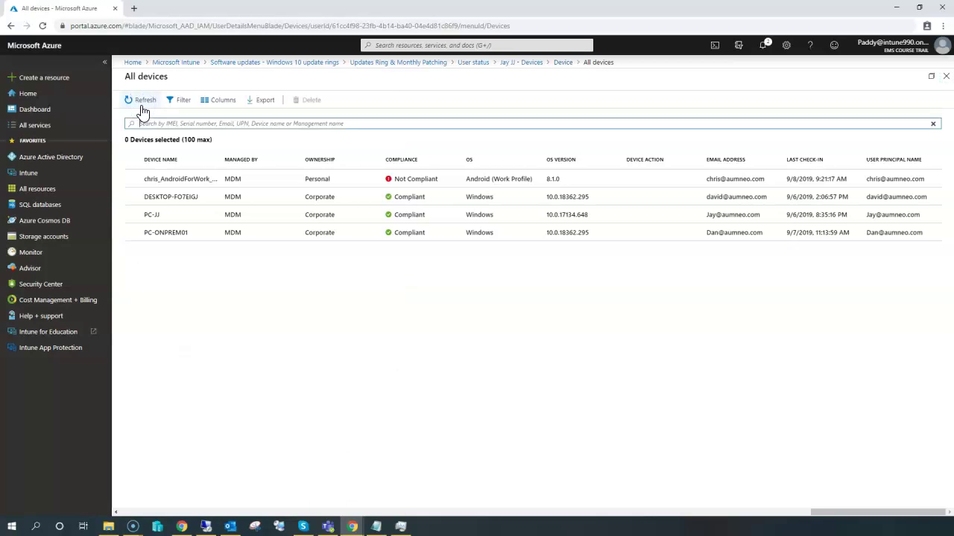
click(258, 216)
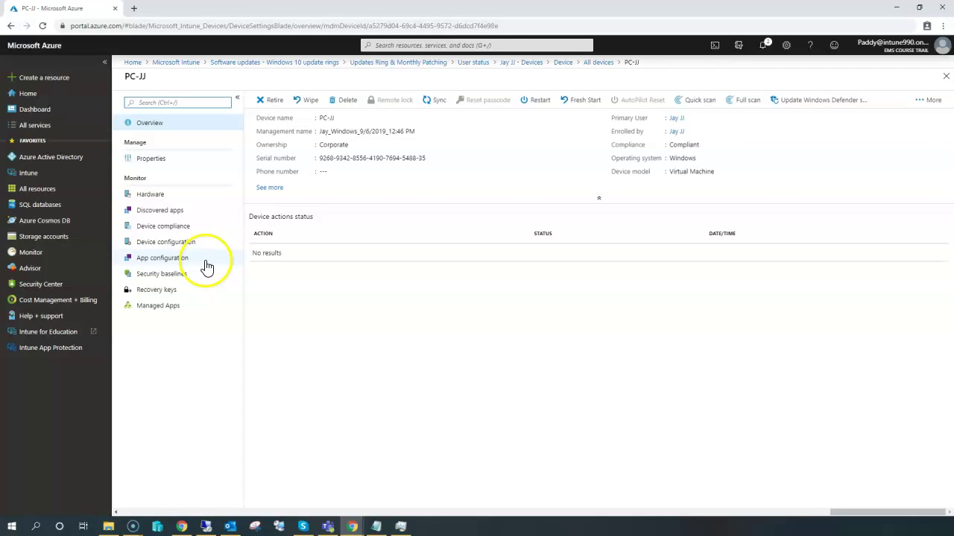
click(187, 247)
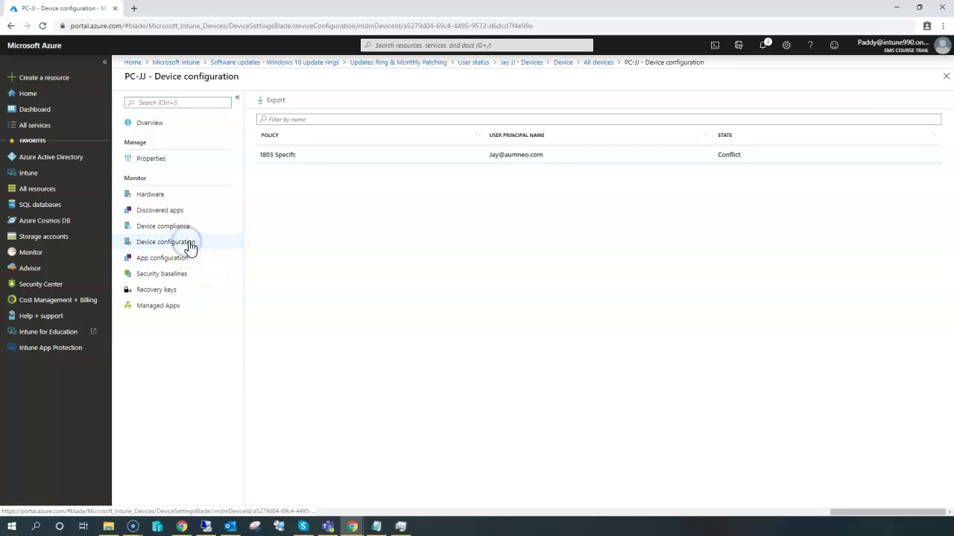
click(321, 157)
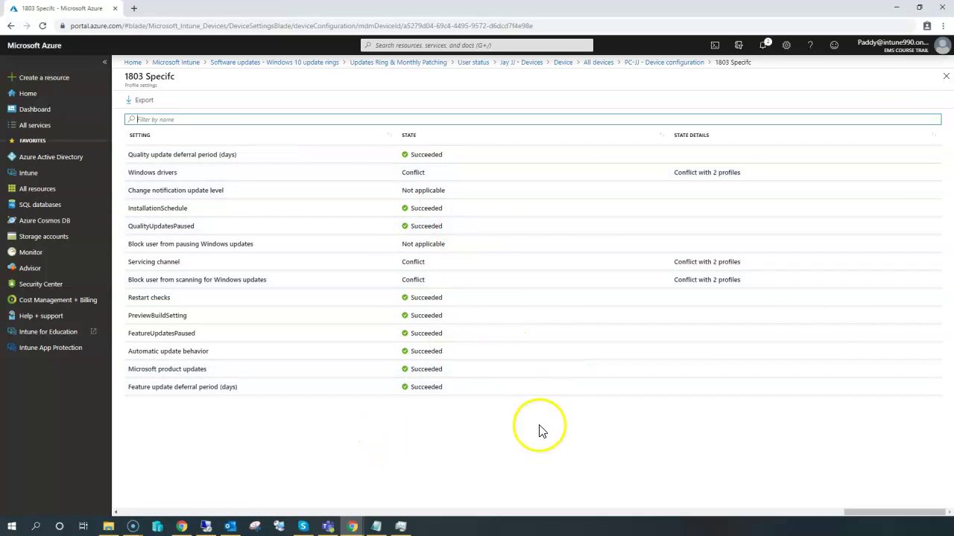
click(340, 175)
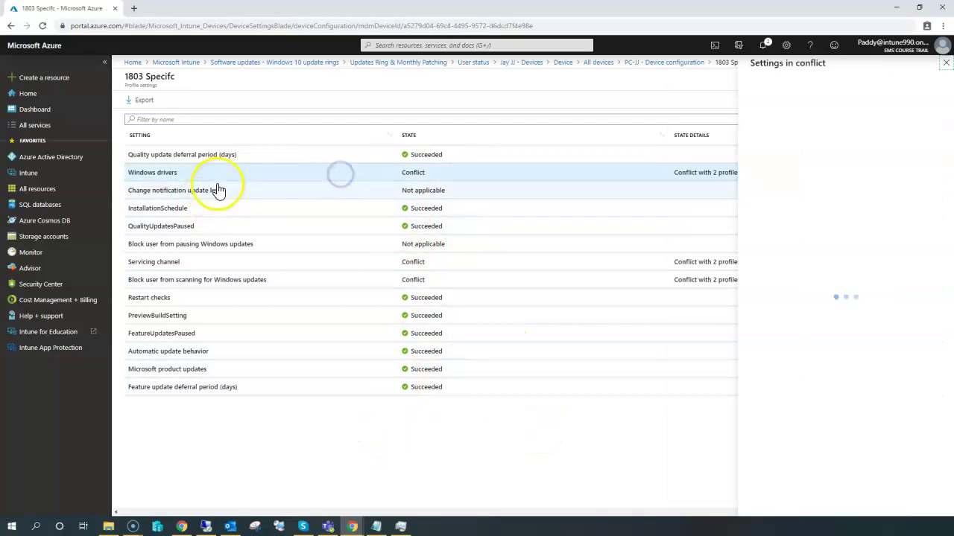
click(758, 181)
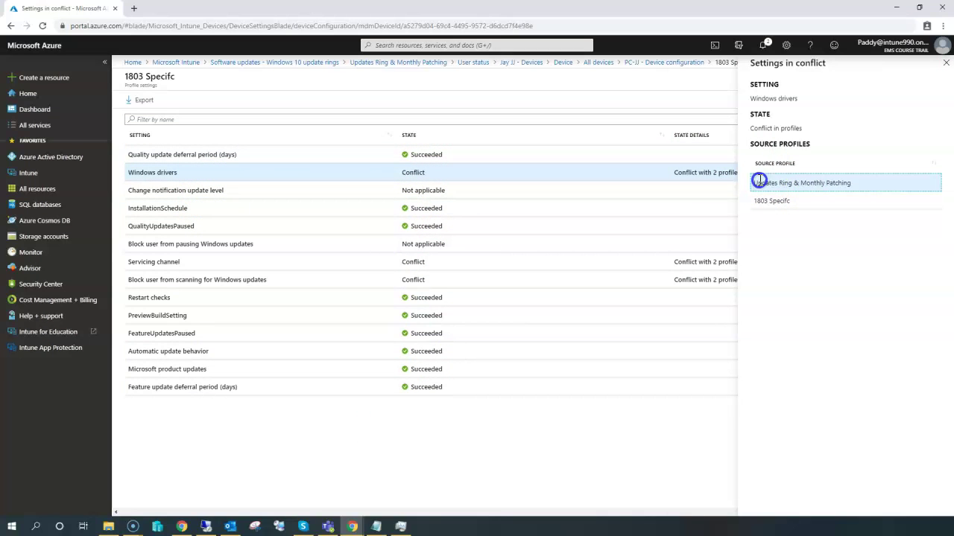
drag(867, 188, 760, 213)
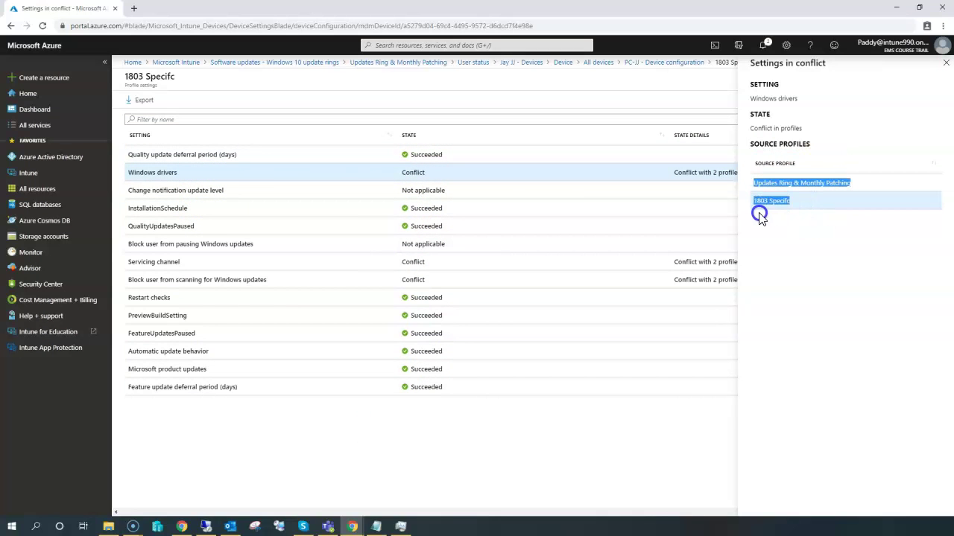
click(834, 275)
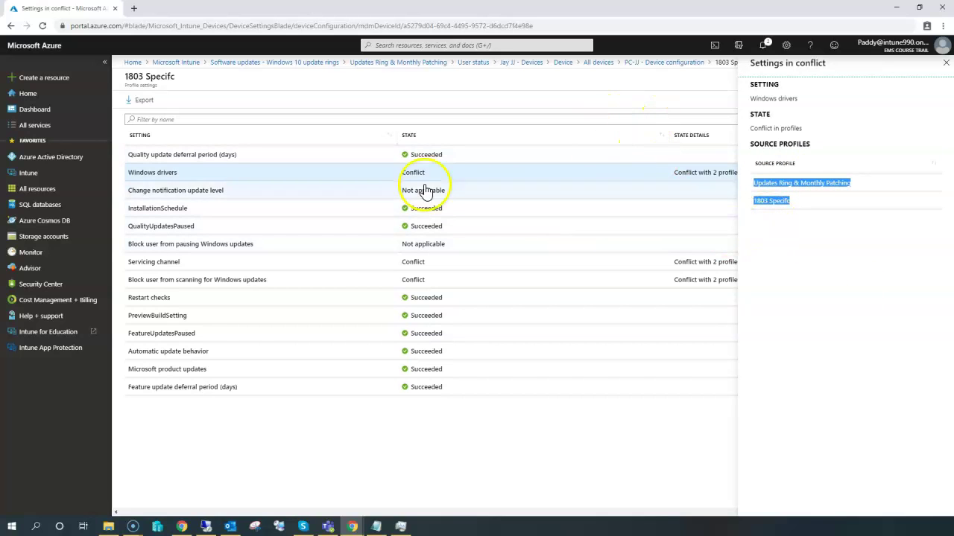
click(944, 62)
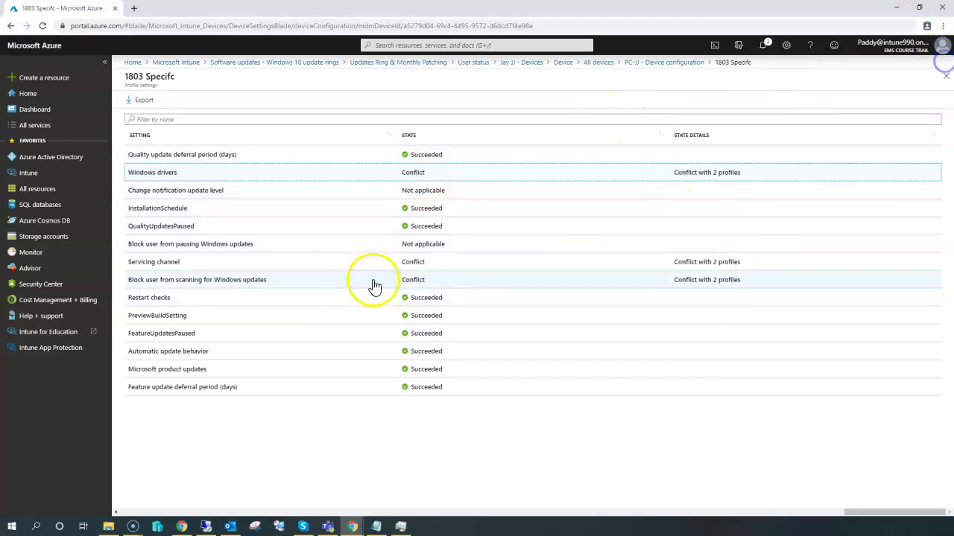
click(399, 266)
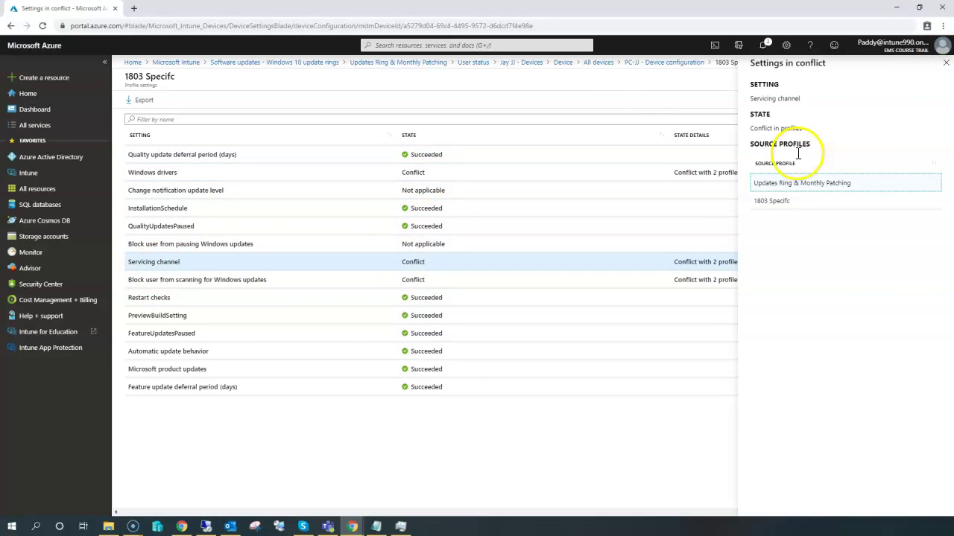
click(783, 208)
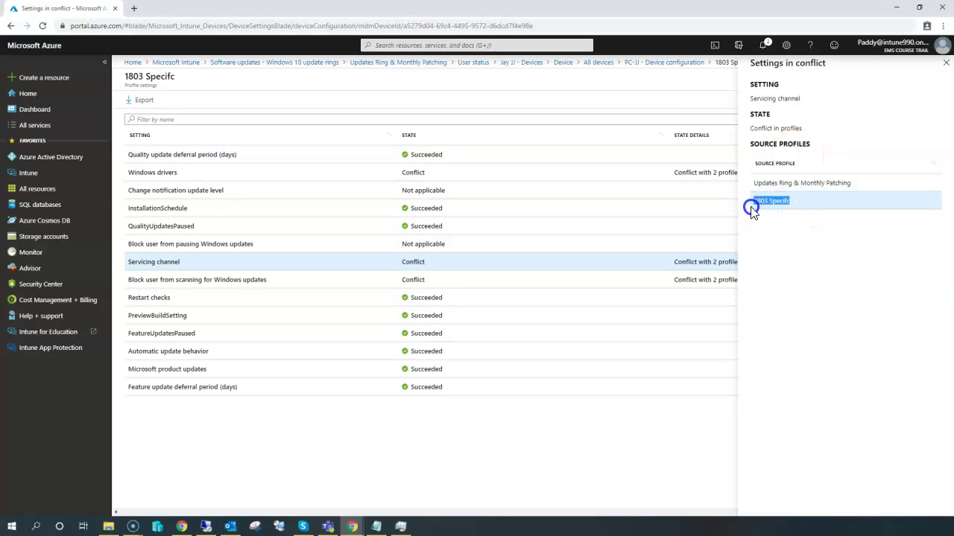
click(752, 209)
triple_click(758, 203)
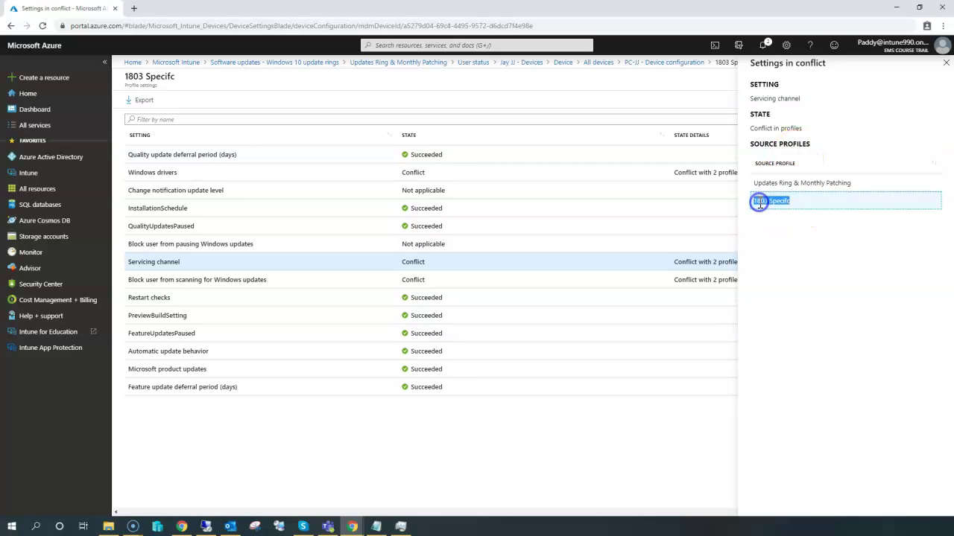
drag(854, 182, 812, 195)
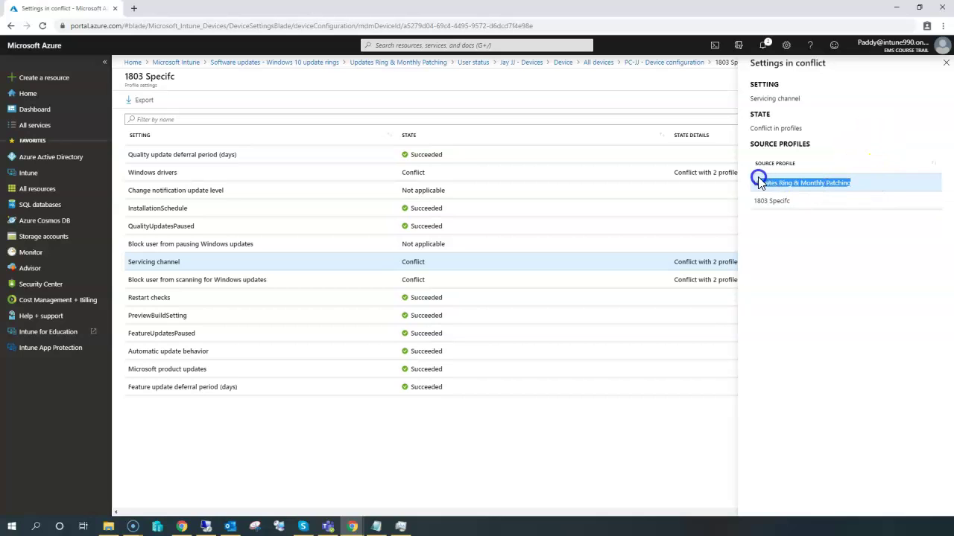
click(946, 63)
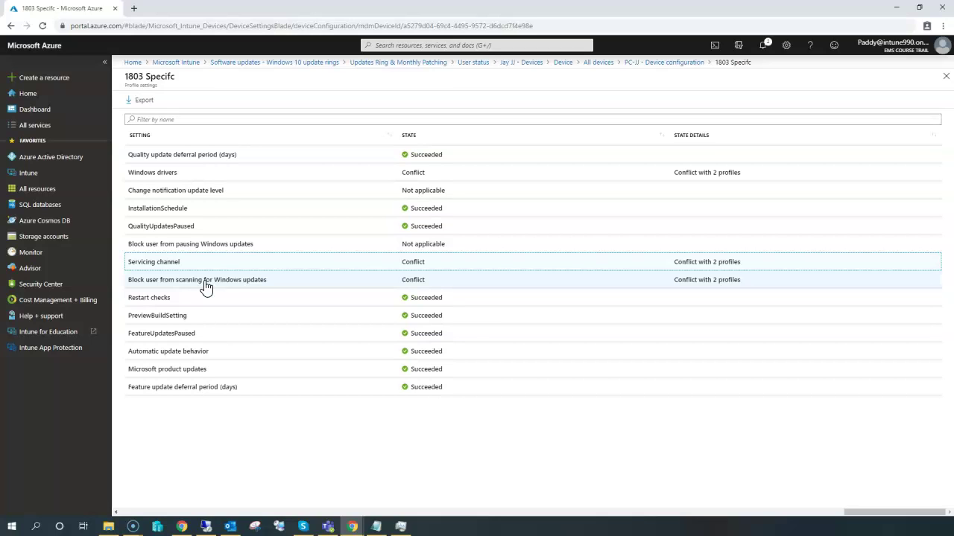
Step: Deselect Servicing channel and open details for Block user from pausing Windows updates
click(506, 467)
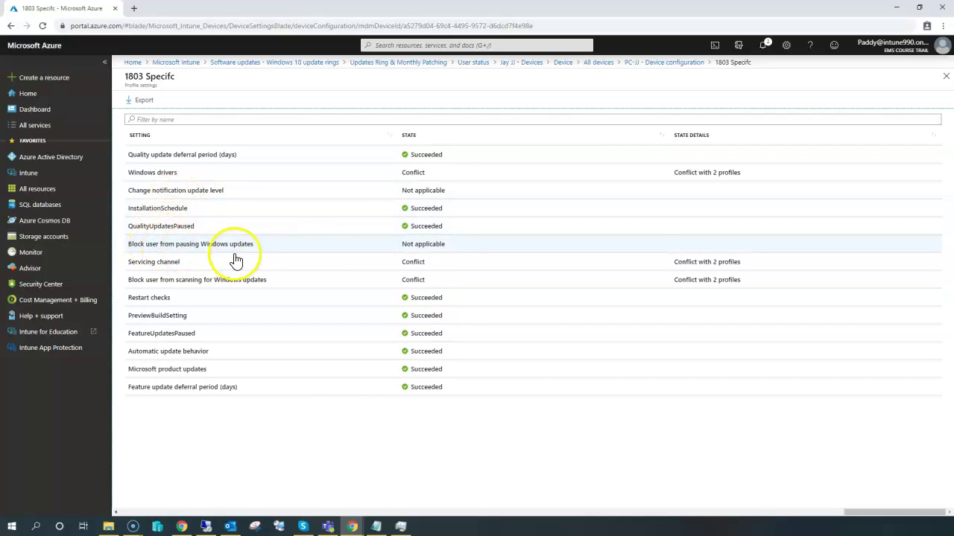
click(159, 248)
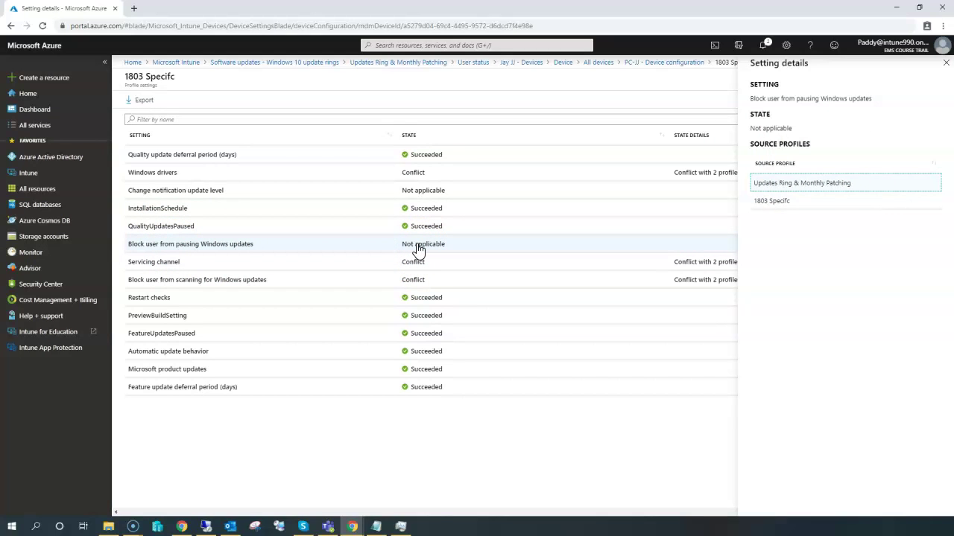
Step: Close the setting details and return to the Updates Ring & Monthly Patching overview
click(418, 249)
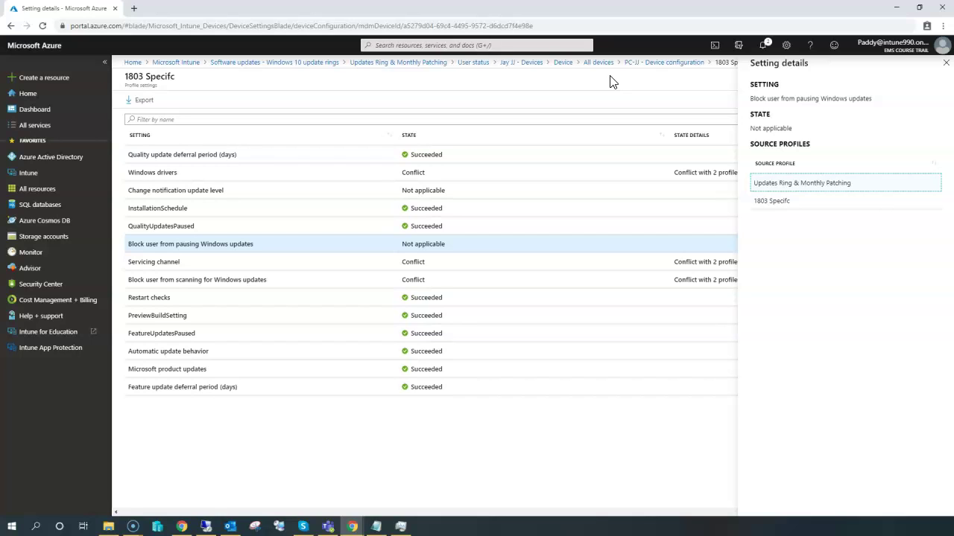
click(838, 179)
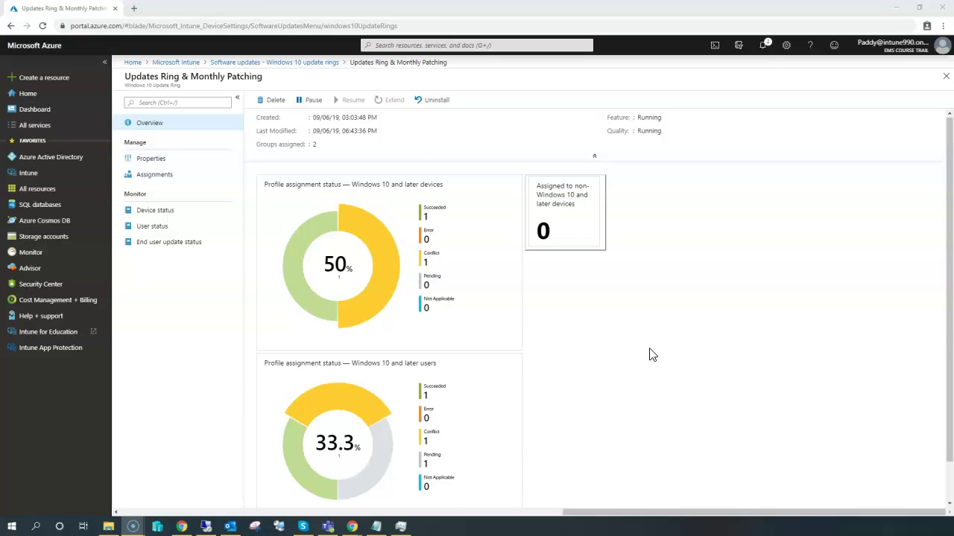
Step: Browse the software updates audit logs, iOS installation failures and per-ring deployment state
click(274, 63)
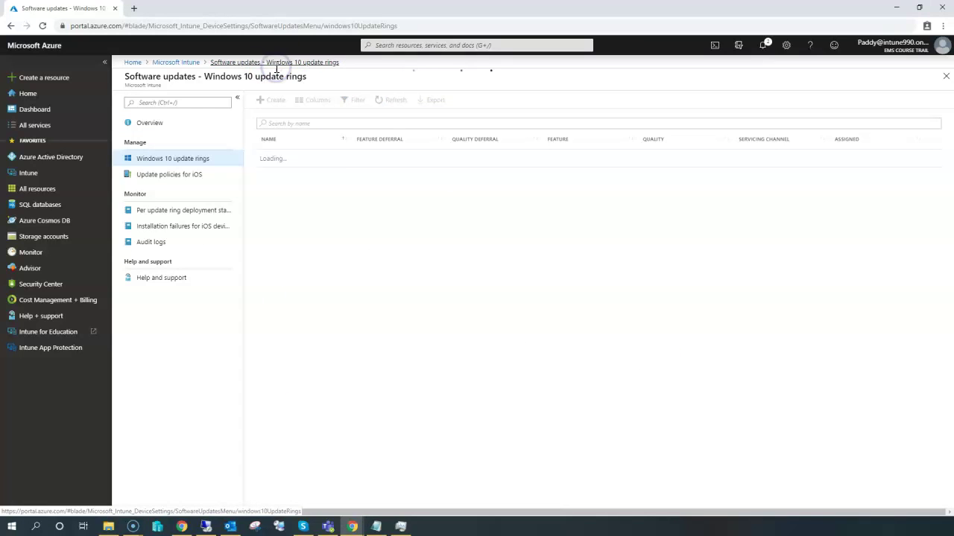
click(153, 243)
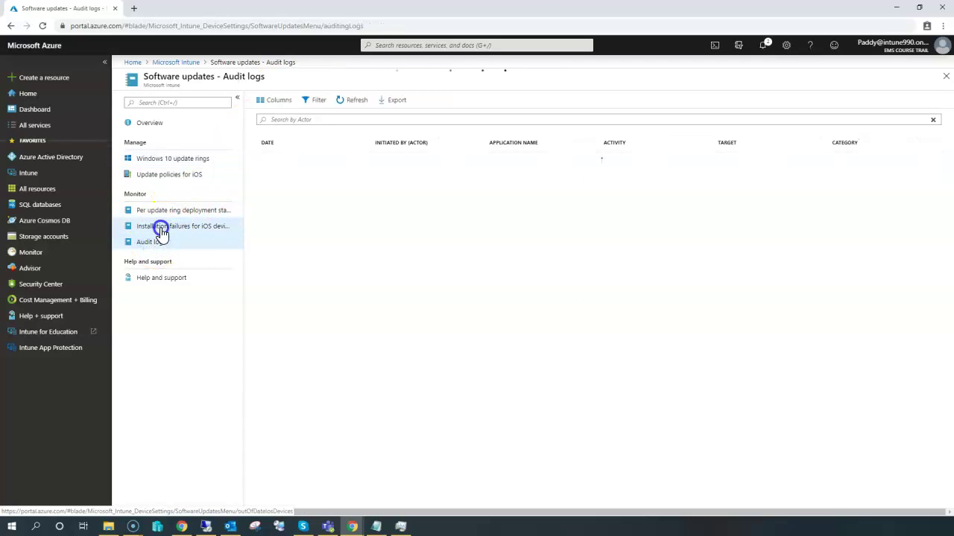
click(161, 229)
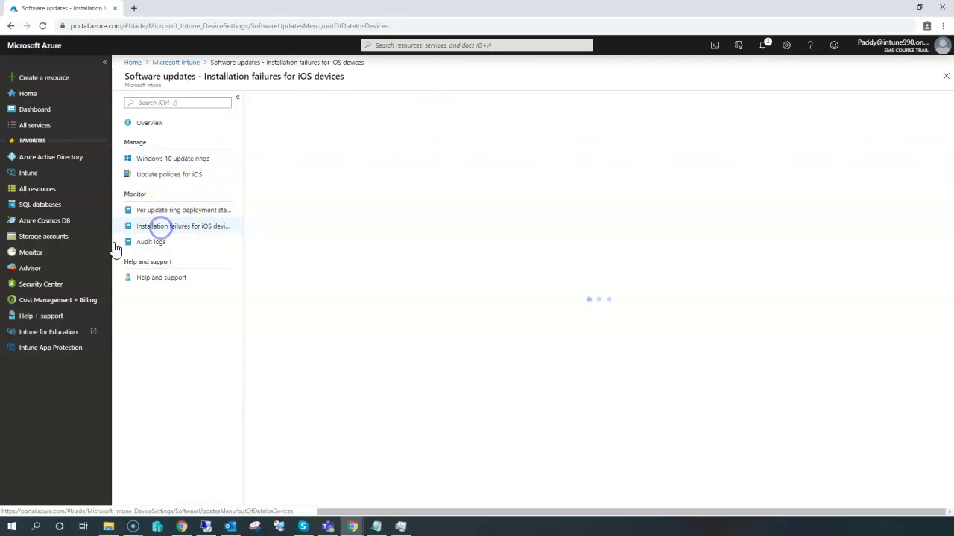
click(169, 211)
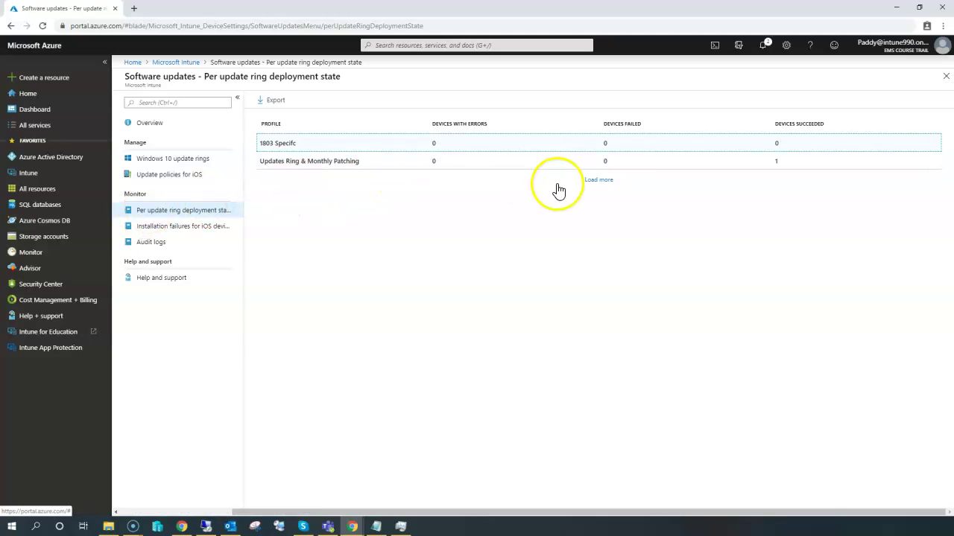
Step: Open Updates Ring & Monthly Patching and review its User status and Device status
click(789, 163)
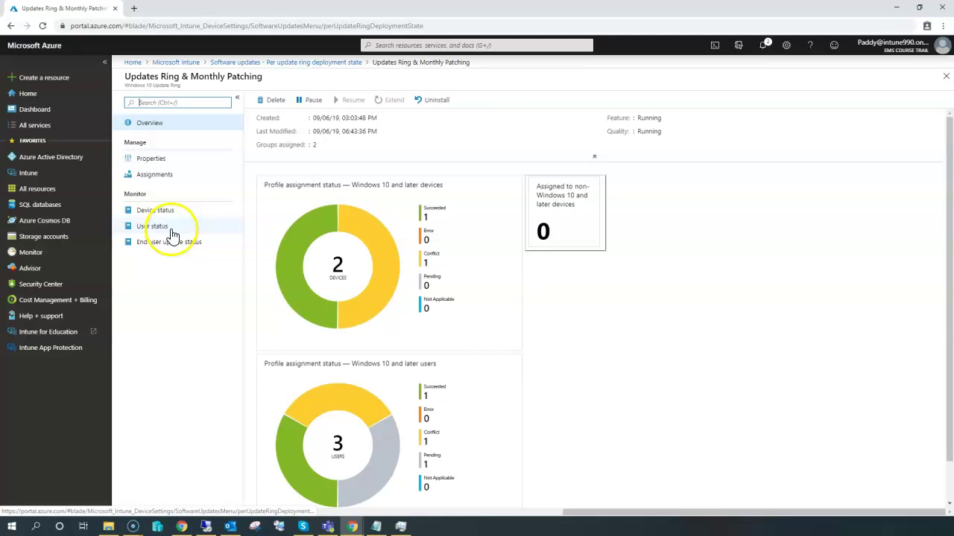
click(153, 226)
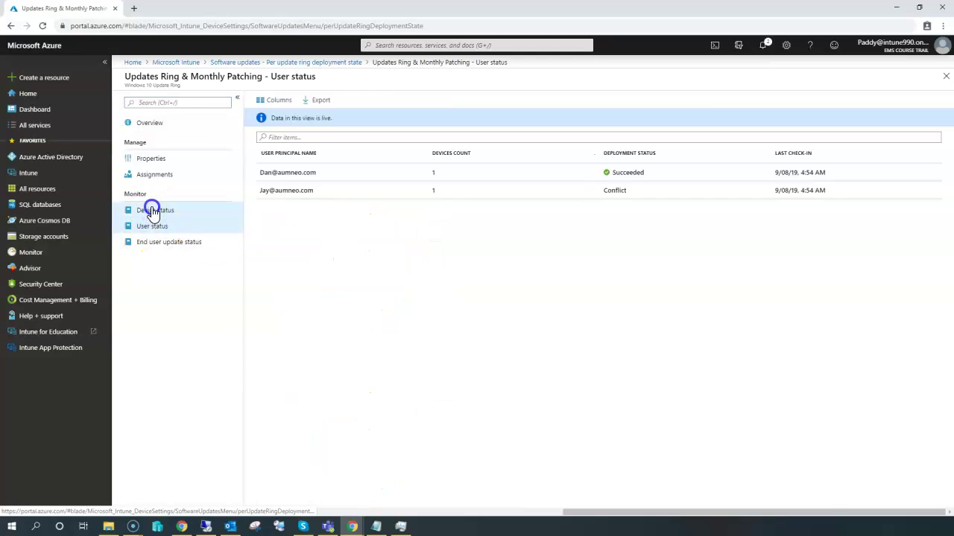
click(152, 212)
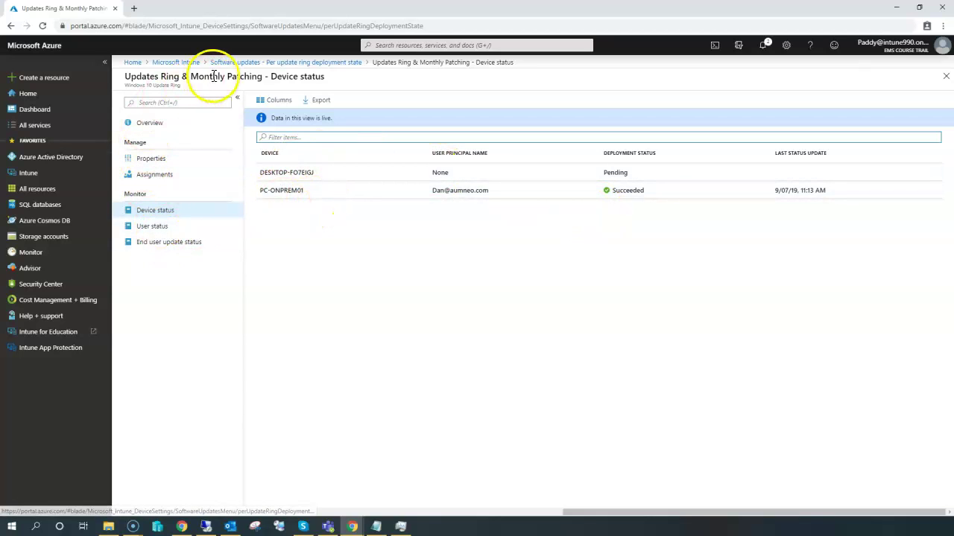
Step: Glance at software updates help and support, then go back to the Intune overview
click(237, 62)
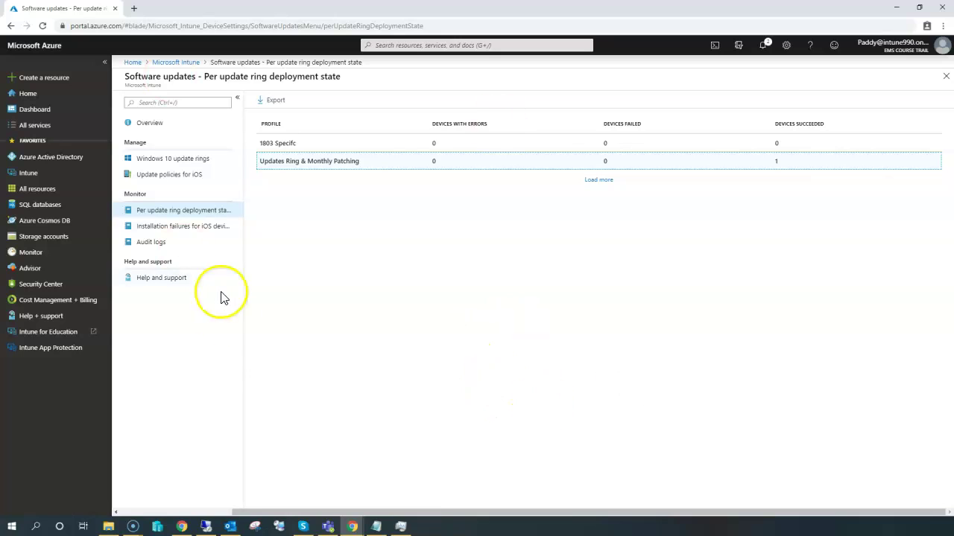
click(179, 280)
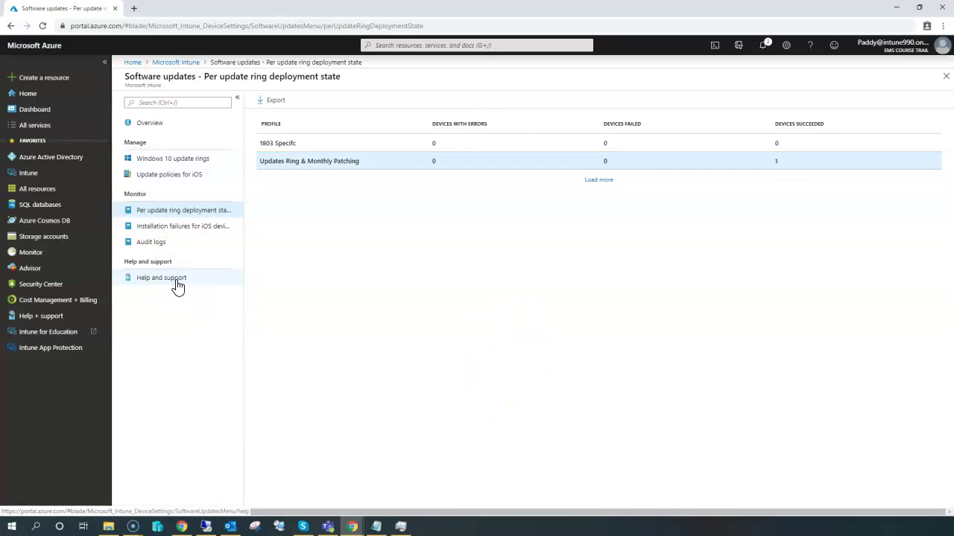
click(177, 285)
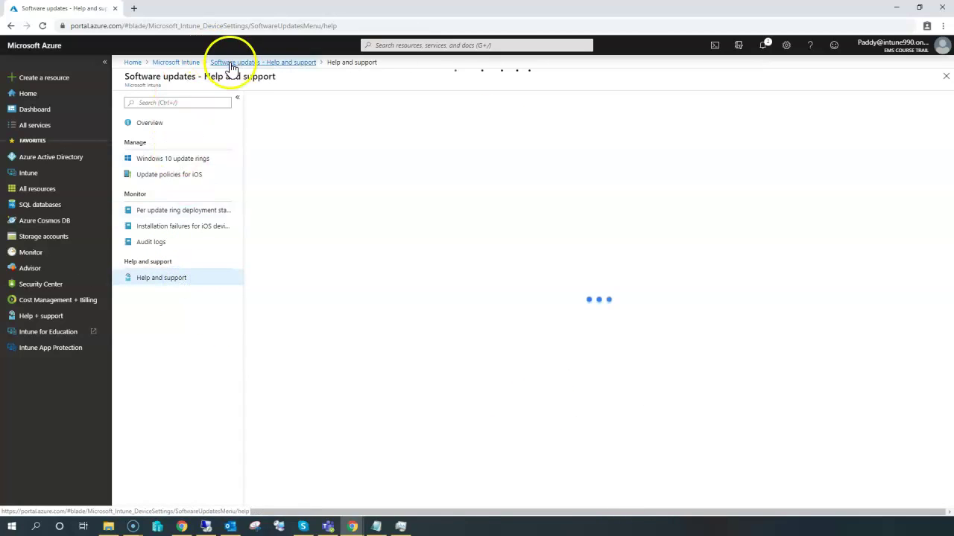
click(248, 65)
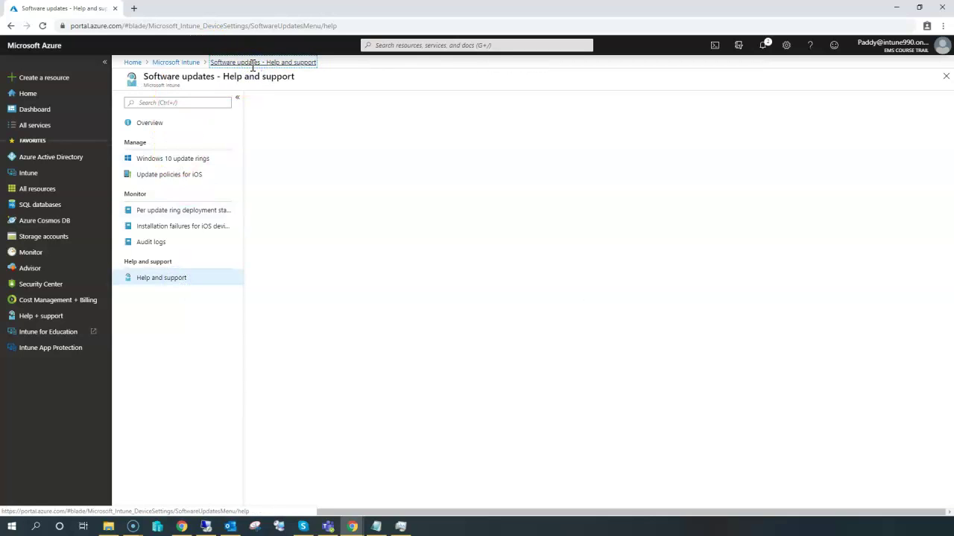
click(185, 65)
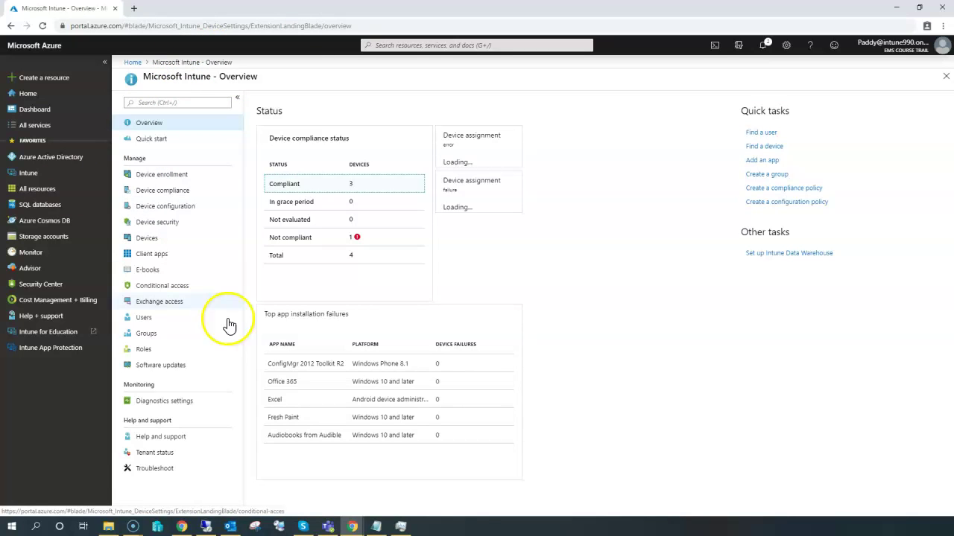
Step: Go to Software updates > Windows 10 update rings and open the 1803 Specifc ring
click(170, 366)
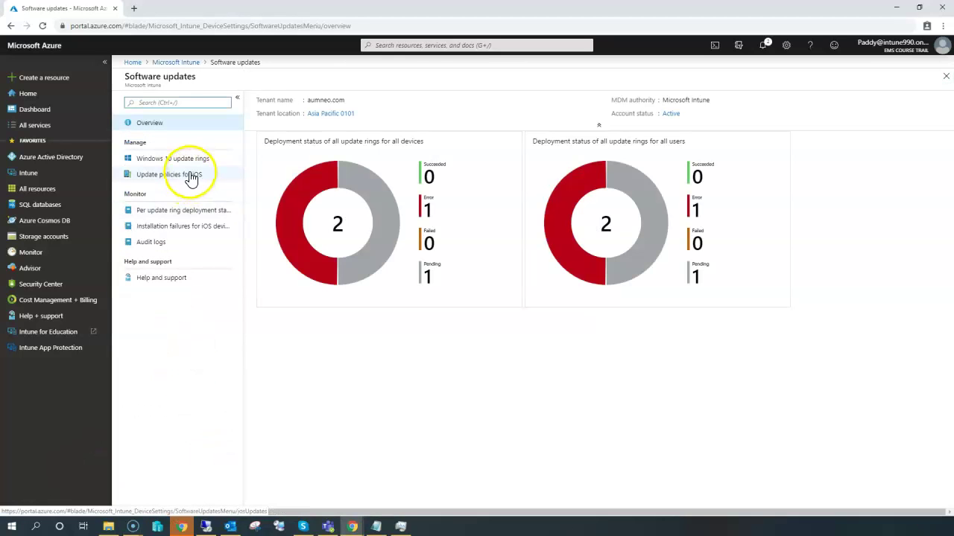
click(186, 167)
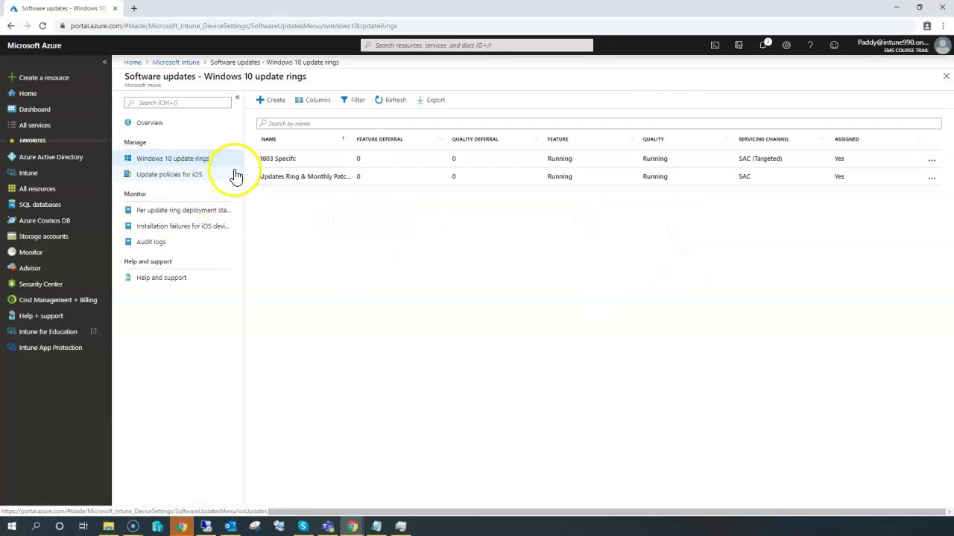
click(440, 159)
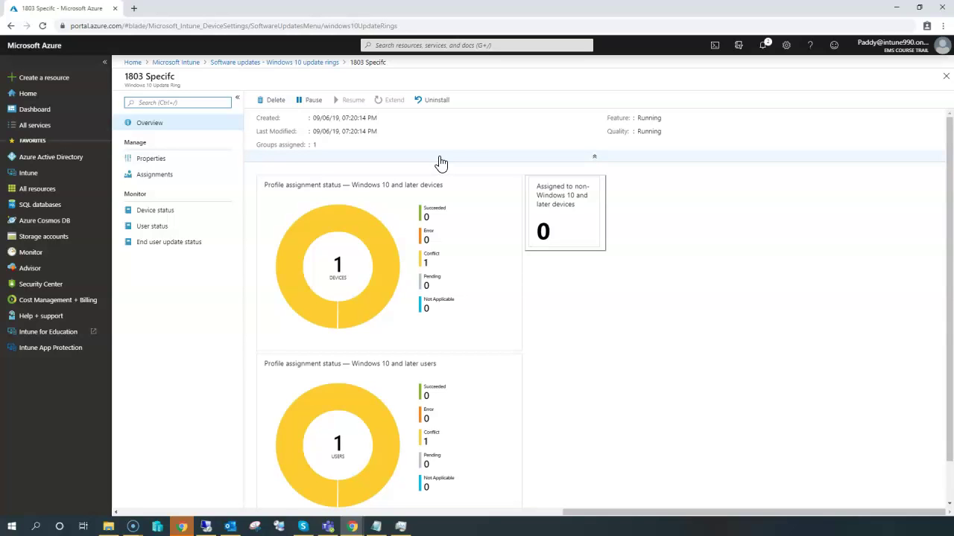
click(308, 103)
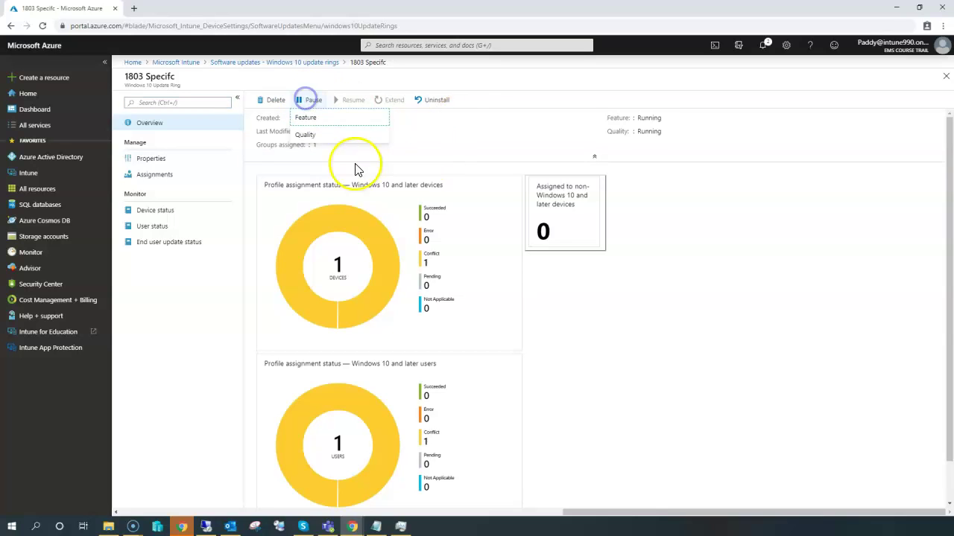
click(316, 135)
click(317, 137)
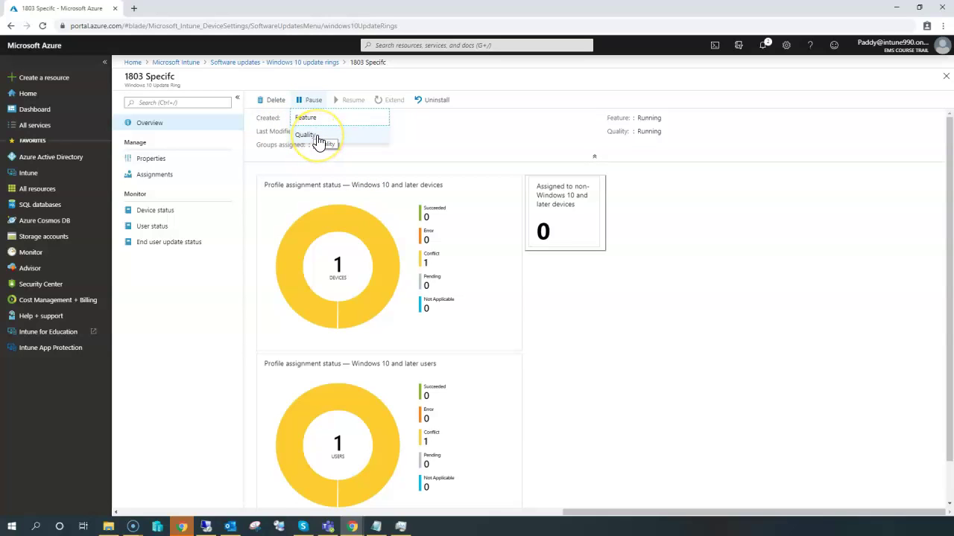
click(318, 122)
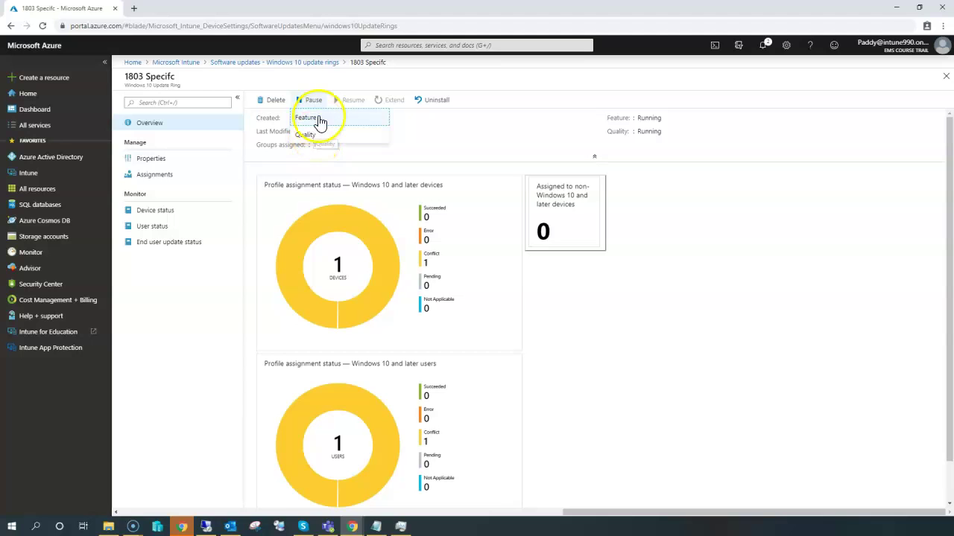
click(316, 124)
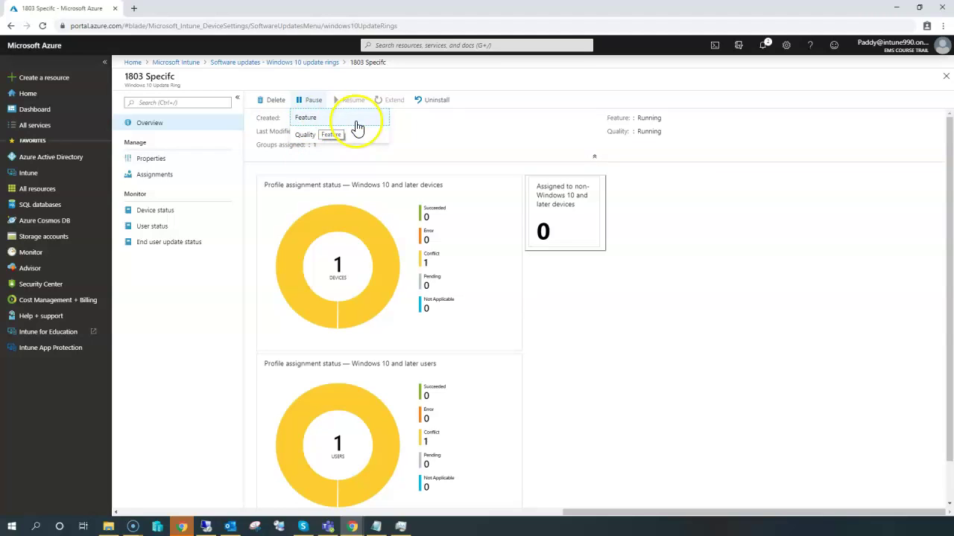
click(437, 101)
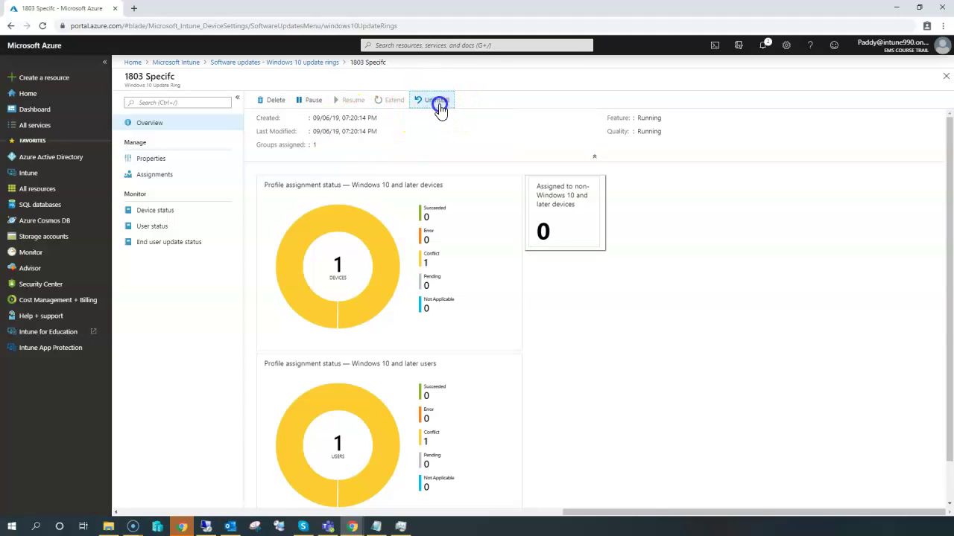
click(427, 139)
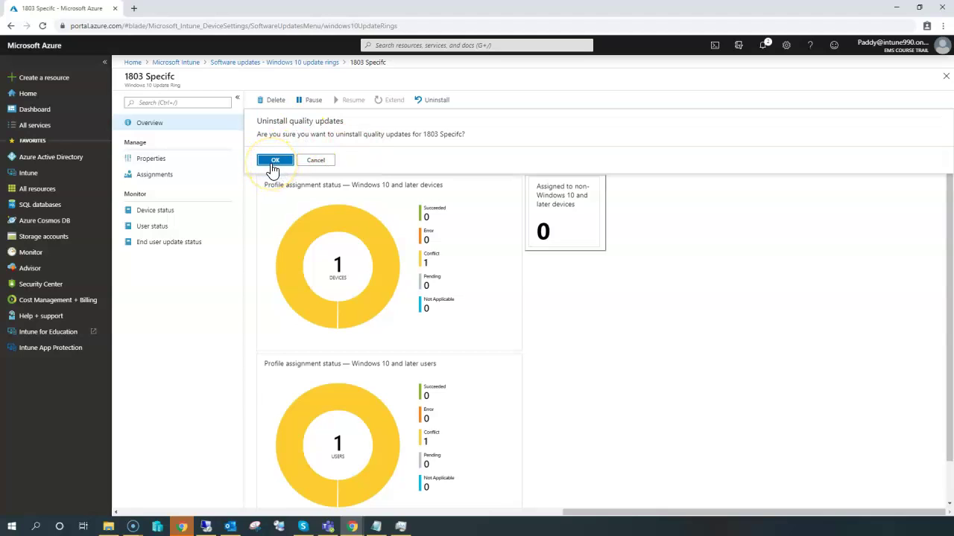
click(315, 161)
click(436, 99)
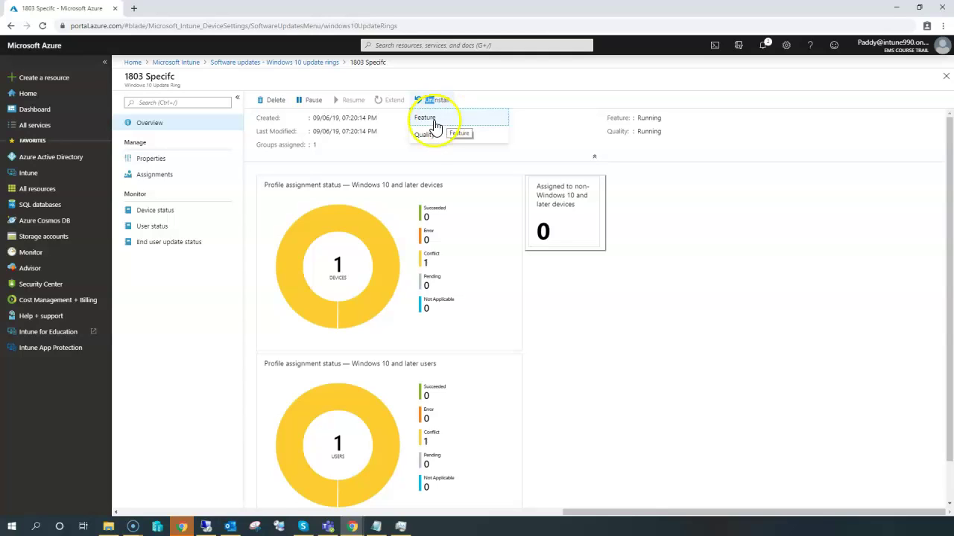
click(435, 137)
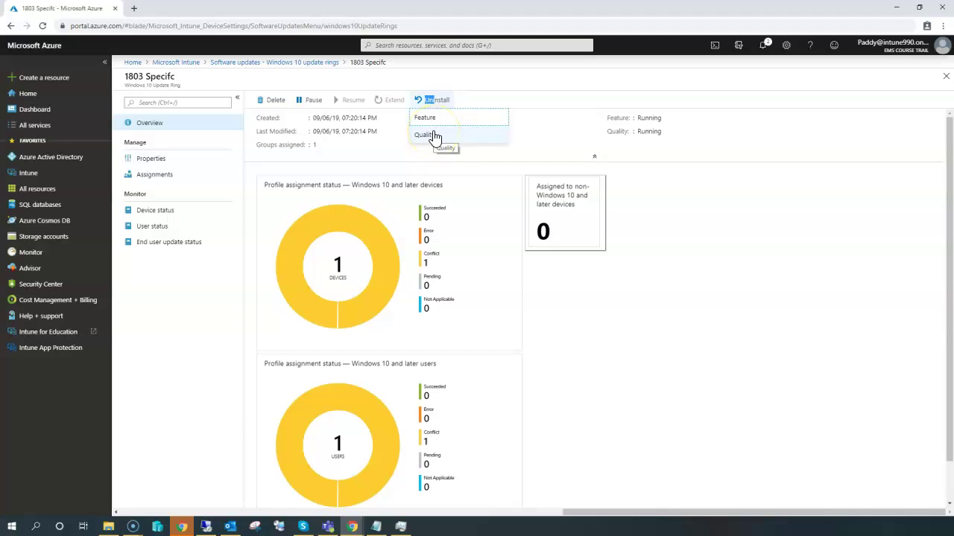
click(369, 132)
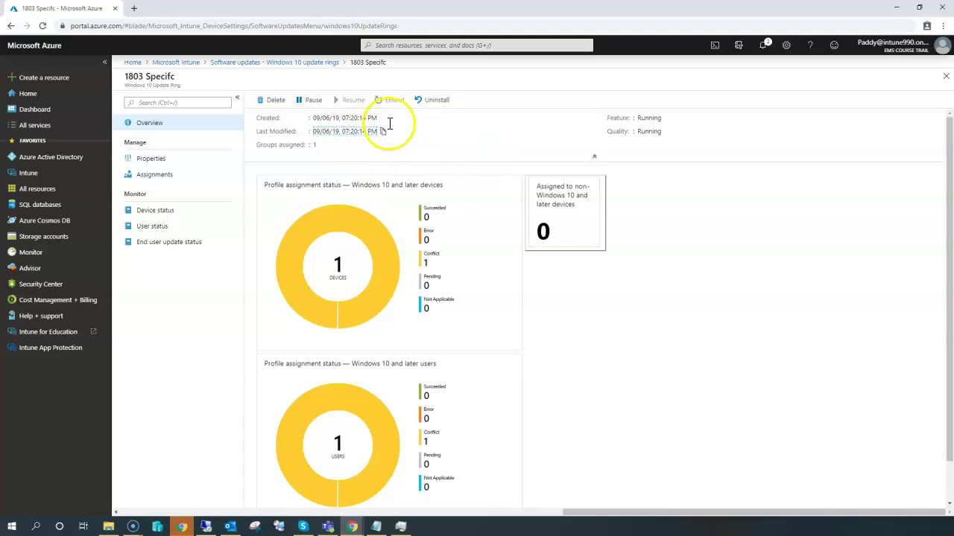
Step: Pause feature updates for the 1803 Specifc ring
click(314, 99)
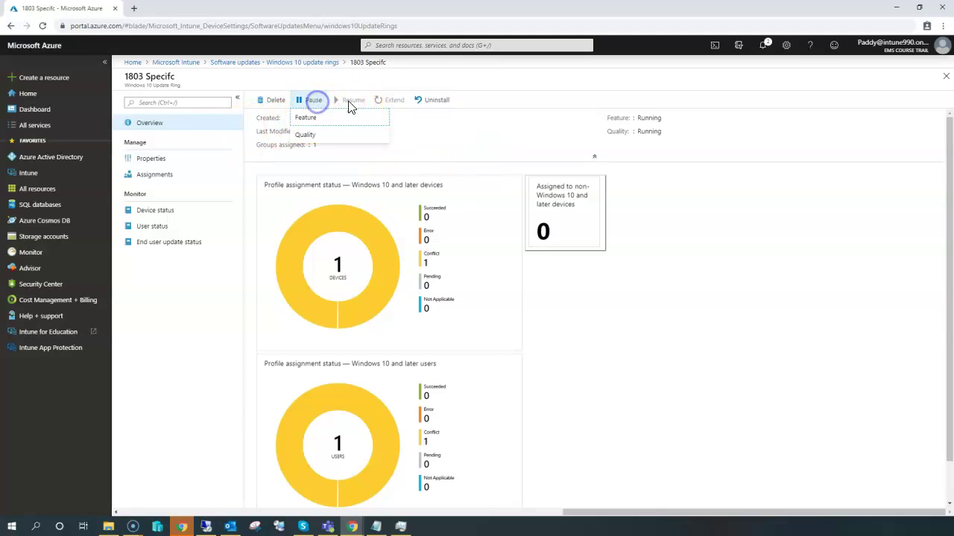
click(305, 118)
click(275, 159)
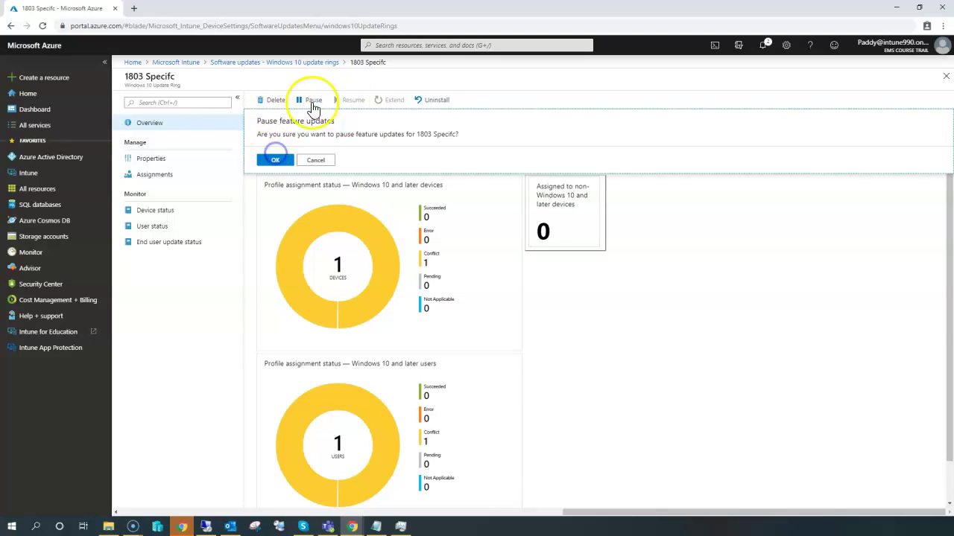
click(273, 159)
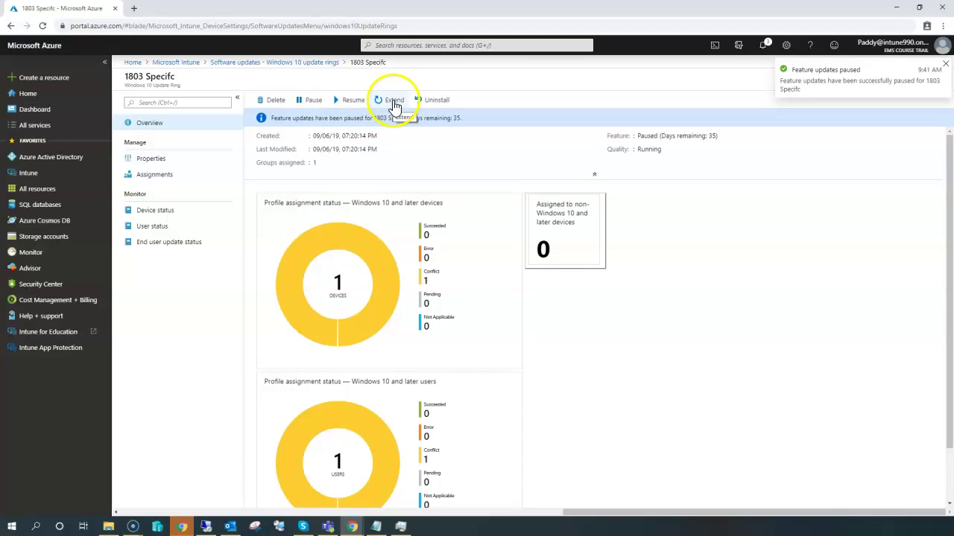
Step: Try extending the feature update pause, note the 35-day maximum, and cancel
click(394, 101)
click(386, 121)
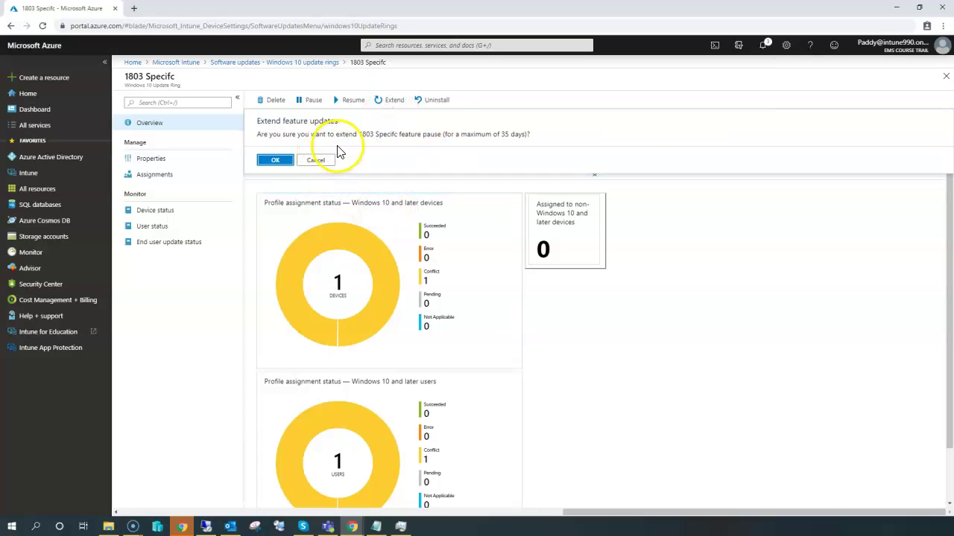
drag(451, 135, 530, 135)
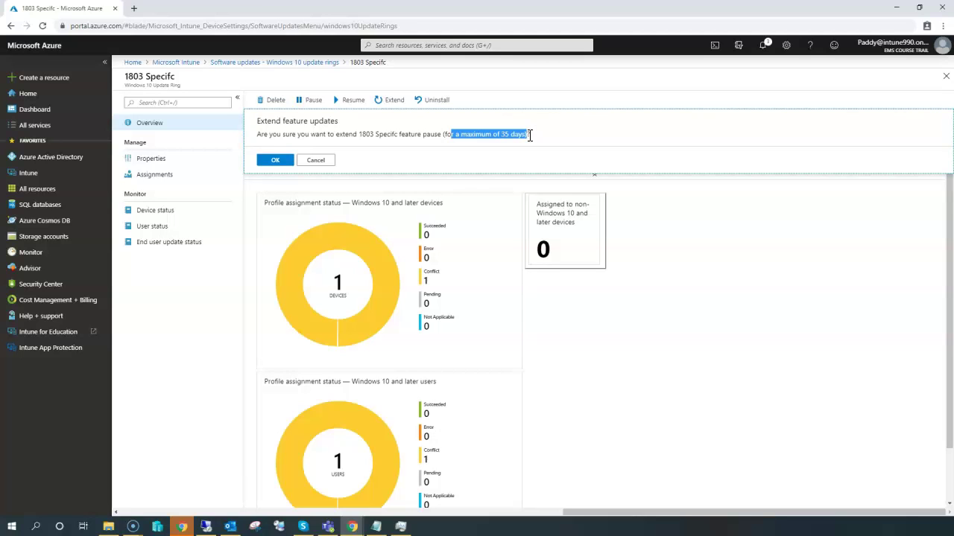
click(327, 158)
Step: Resume feature updates for the 1803 Specifc ring
click(355, 107)
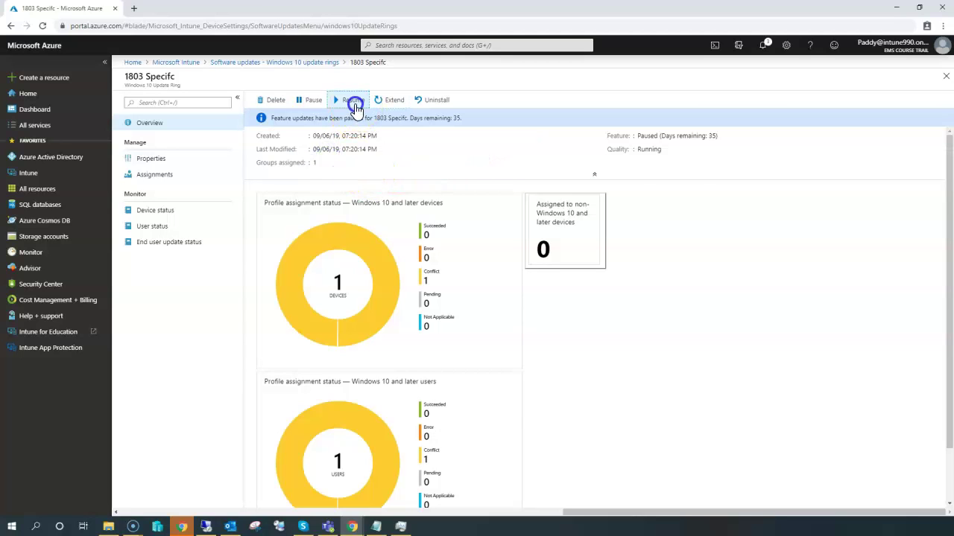
click(355, 109)
click(289, 163)
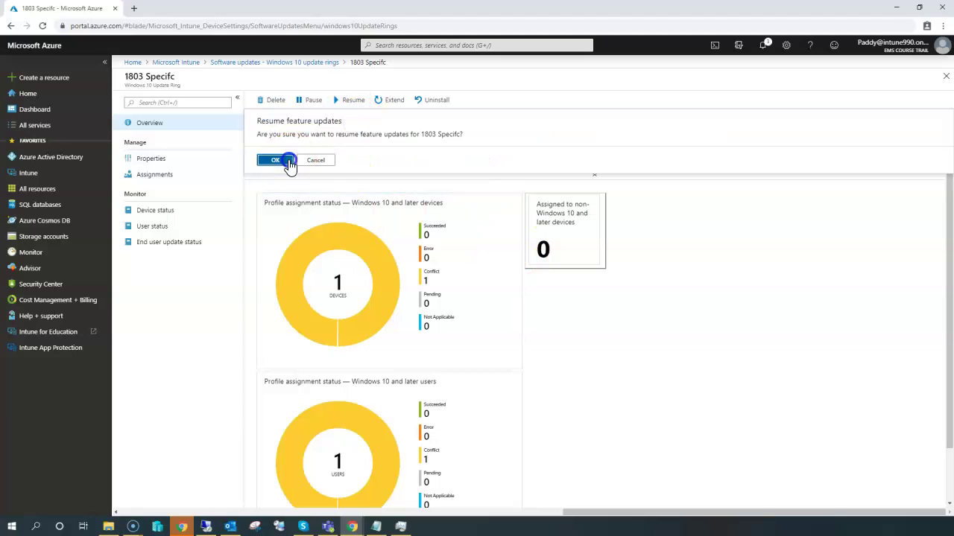